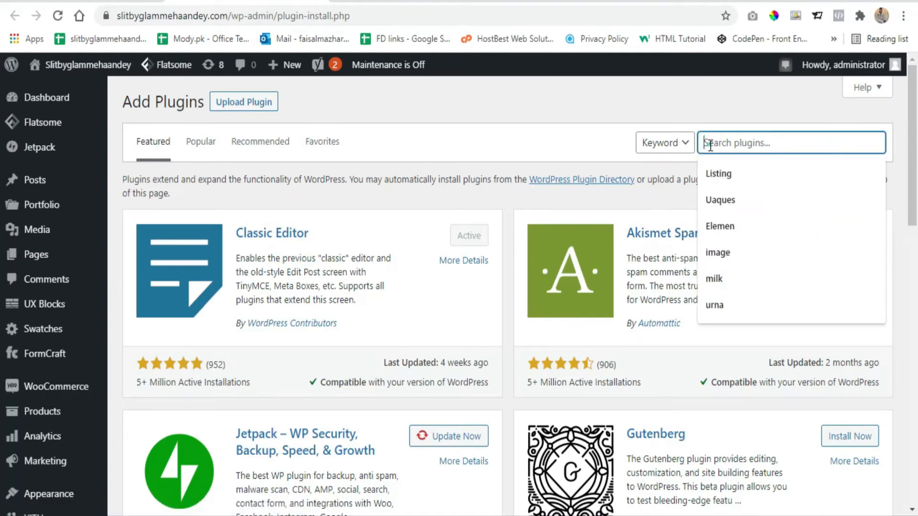
Search the plugin directory for "weight base shipping"
text(weig)
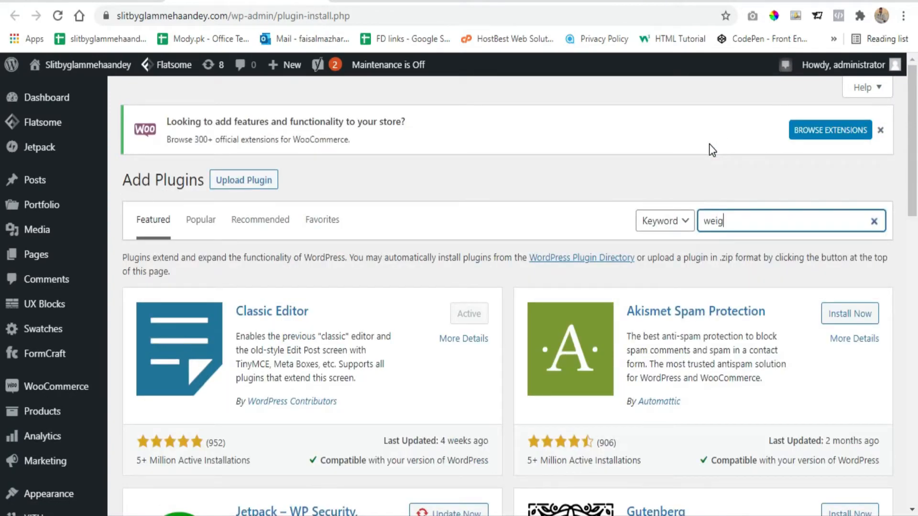
text(ht base shipping)
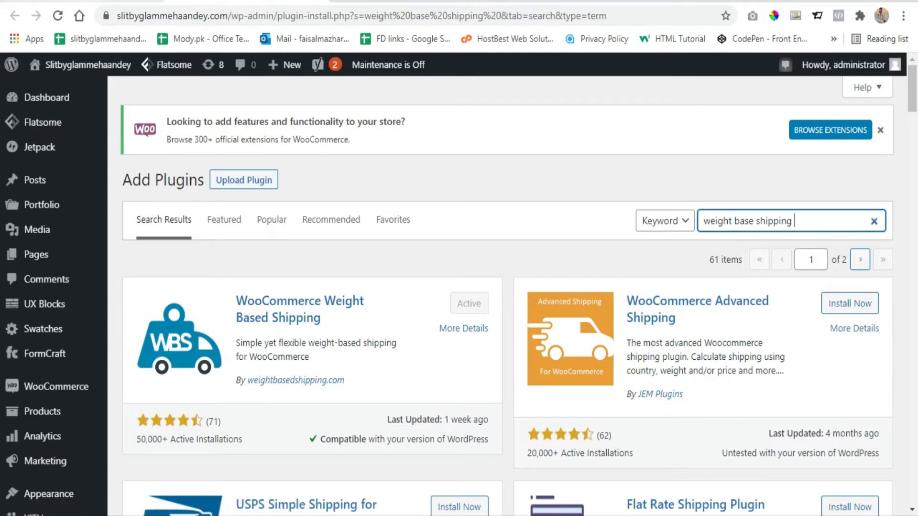
Switch to the WooCommerce shipping settings and open the Weight Based Shipping section
click(102, 1)
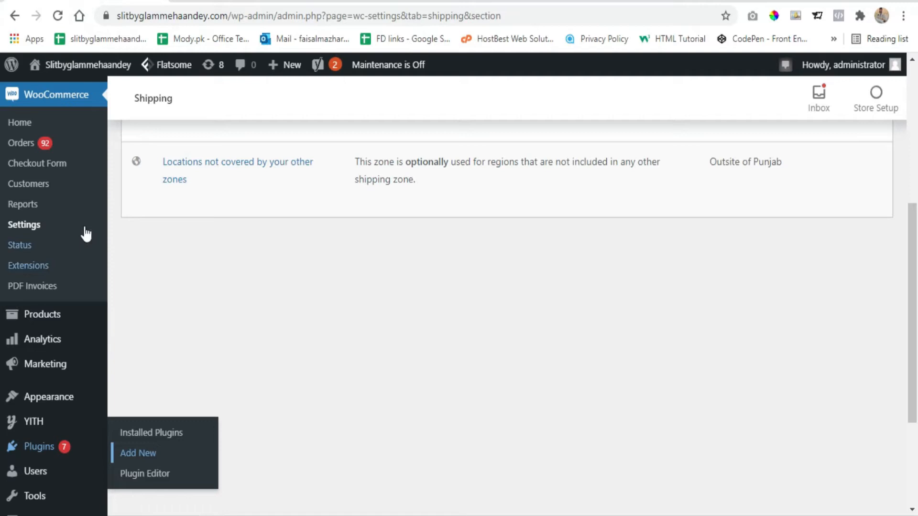
scroll(427, 358, up, 5)
scroll(426, 358, up, 2)
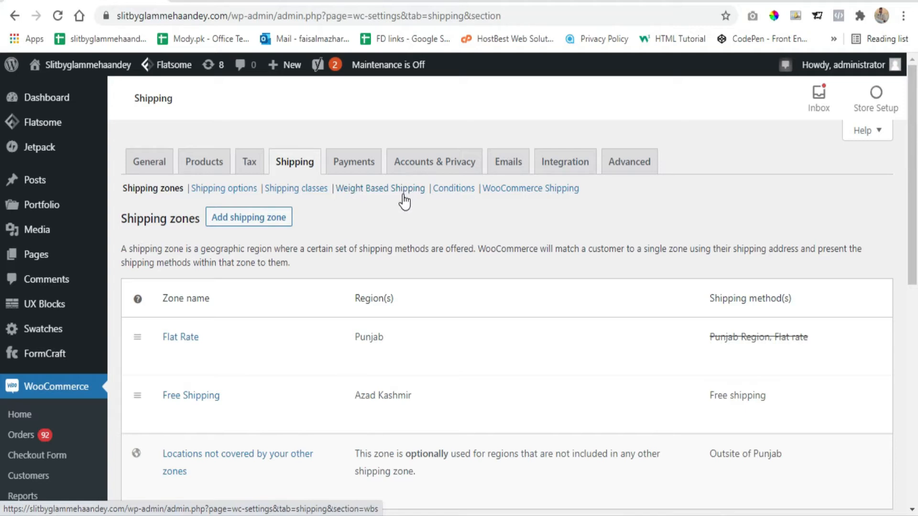
click(390, 191)
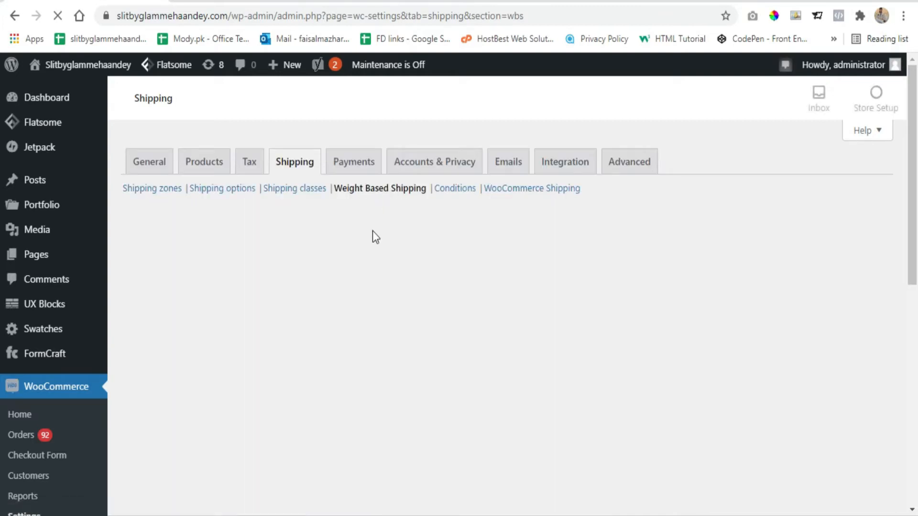
Start adding weight-based shipping rules and create a new rule to open its settings
scroll(250, 281, down, 2)
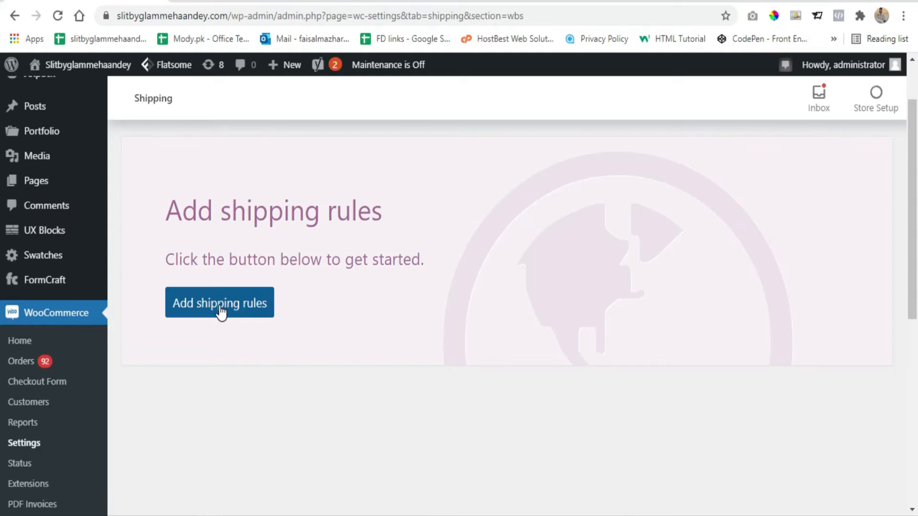
click(219, 307)
scroll(261, 305, up, 2)
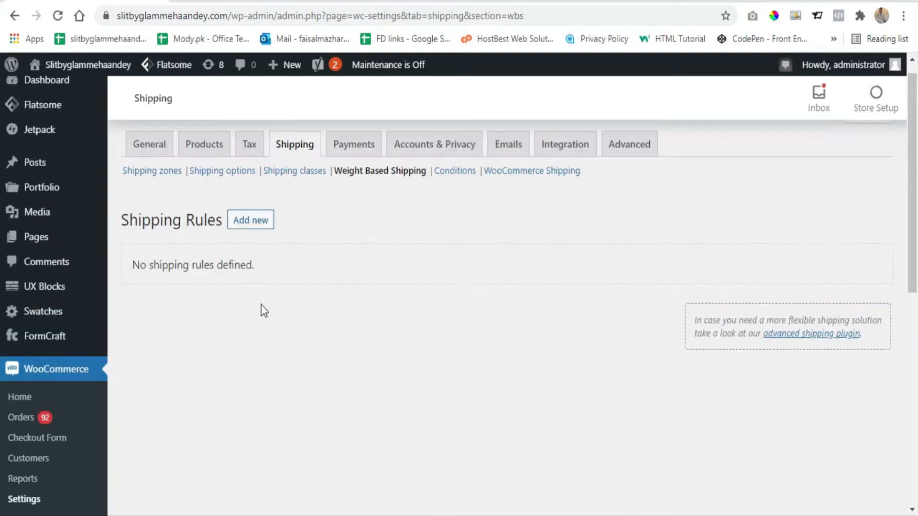
click(251, 236)
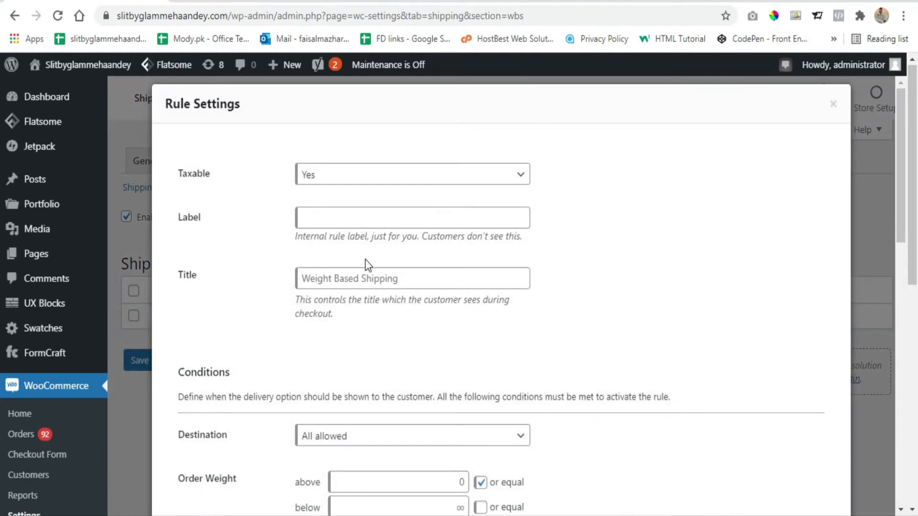
Set the new shipping rule's Taxable option to No
drag(212, 173, 178, 173)
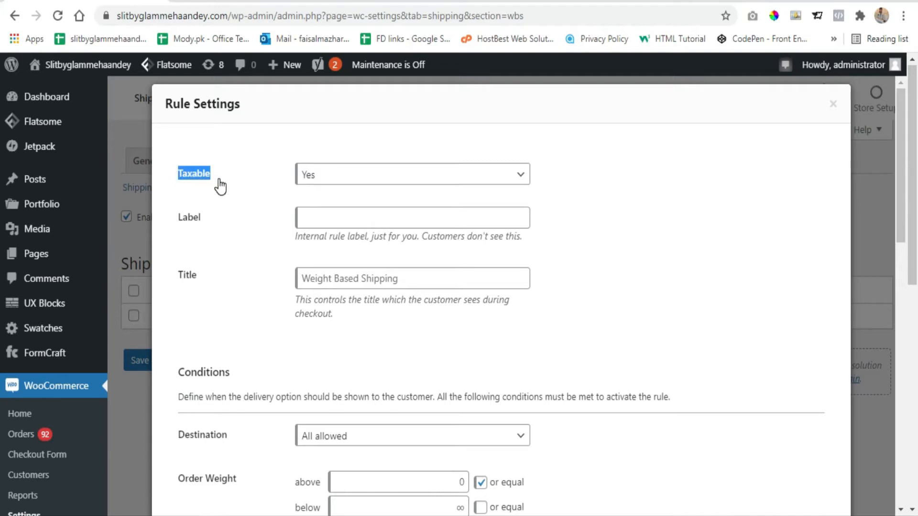
click(356, 180)
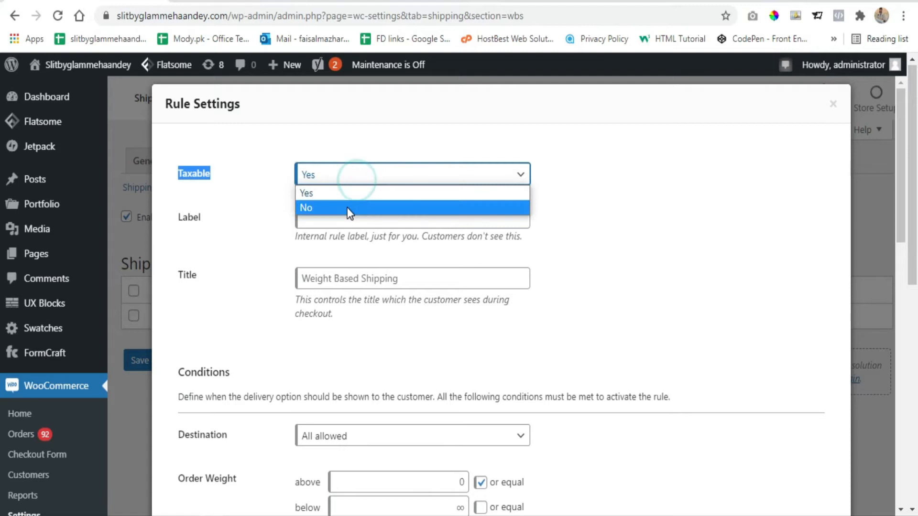
click(348, 207)
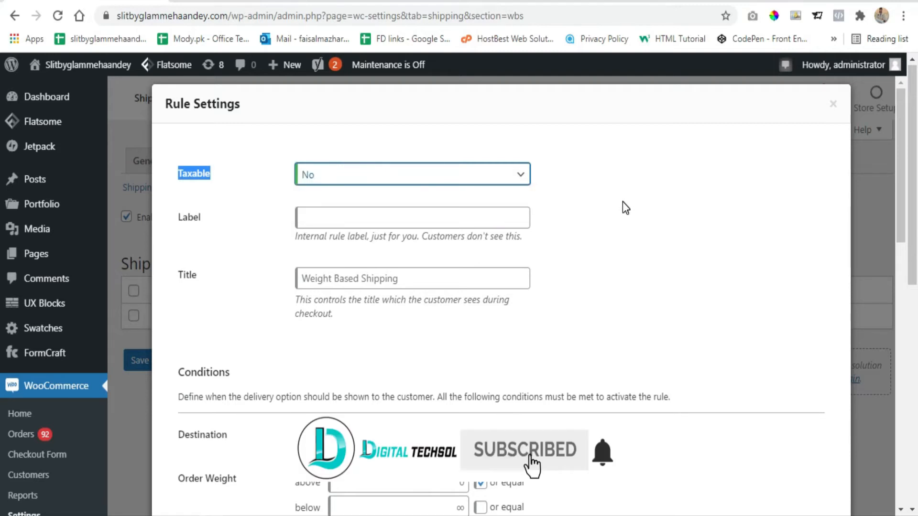
click(223, 154)
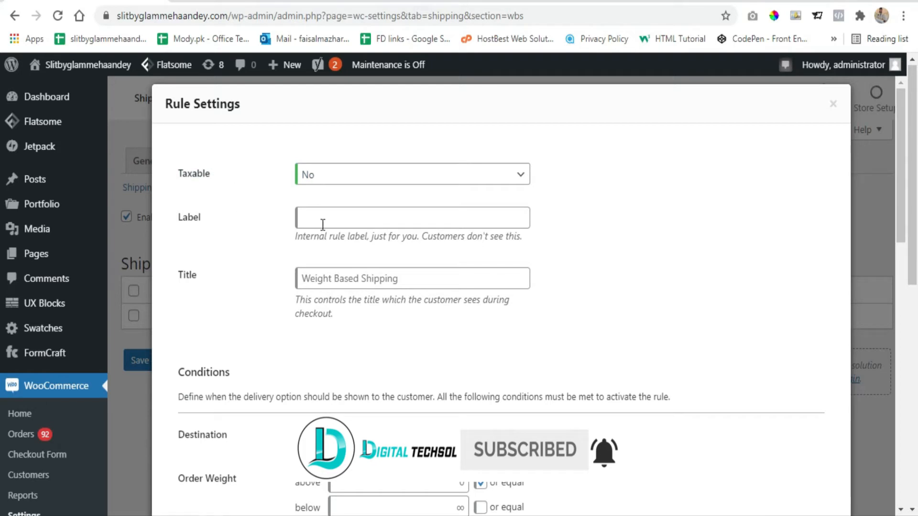
Enter "weight based shipping" as the rule's customer-facing title and leave the internal label empty
click(349, 222)
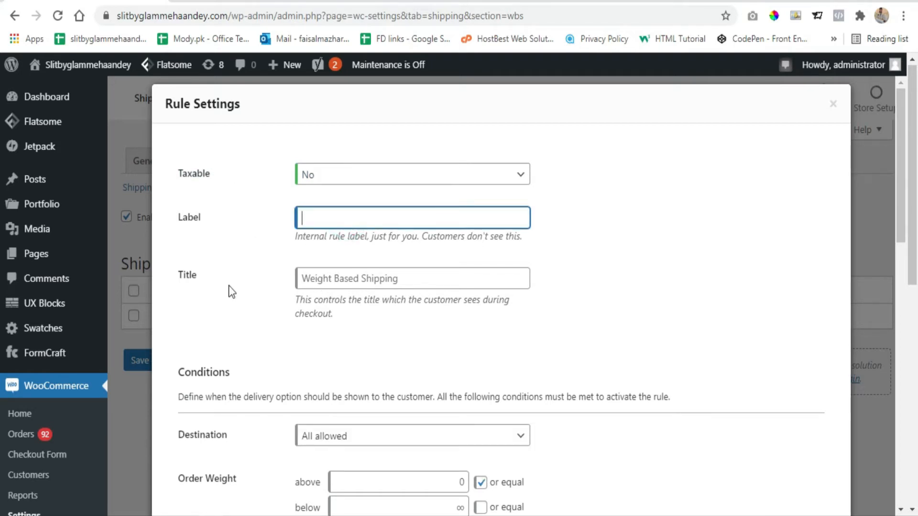
double_click(205, 276)
click(363, 283)
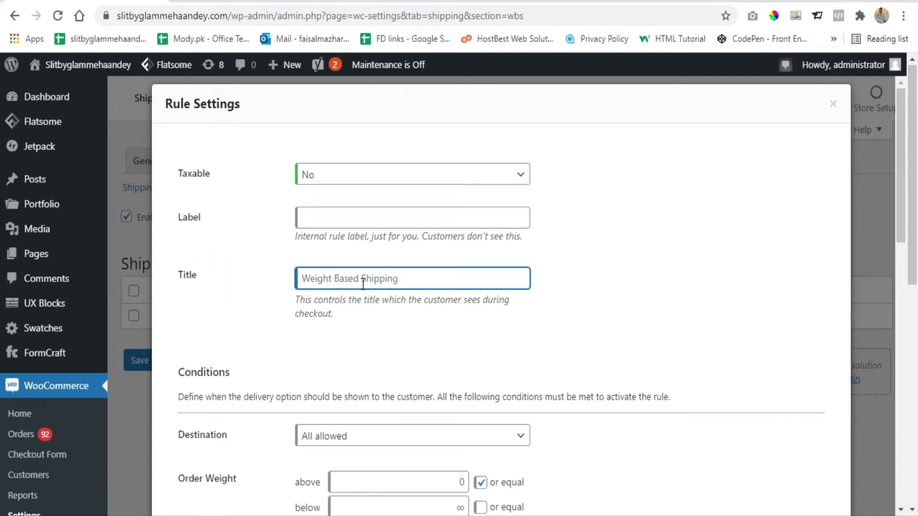
text(weight based shipping)
scroll(406, 160, down, 1)
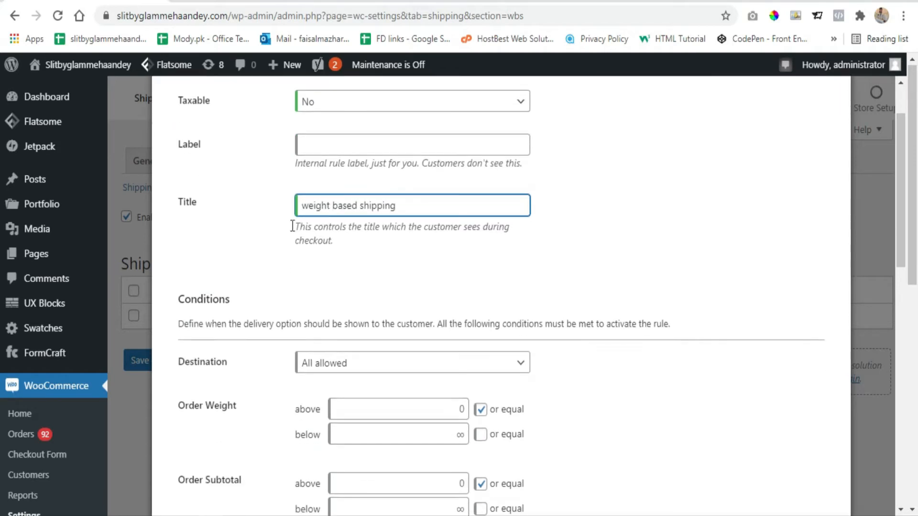
Switch the rule's destination condition to Specific and browse the selectable locations in Pakistan without picking one
click(175, 302)
mouse_move(175, 302)
mouse_down()
mouse_move(264, 308)
mouse_move(180, 289)
mouse_up()
click(264, 306)
scroll(264, 293, down, 1)
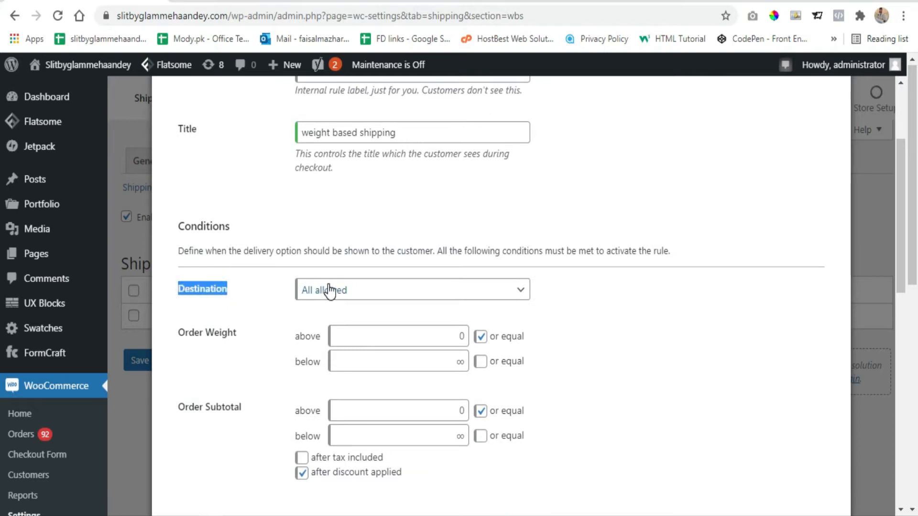
click(402, 299)
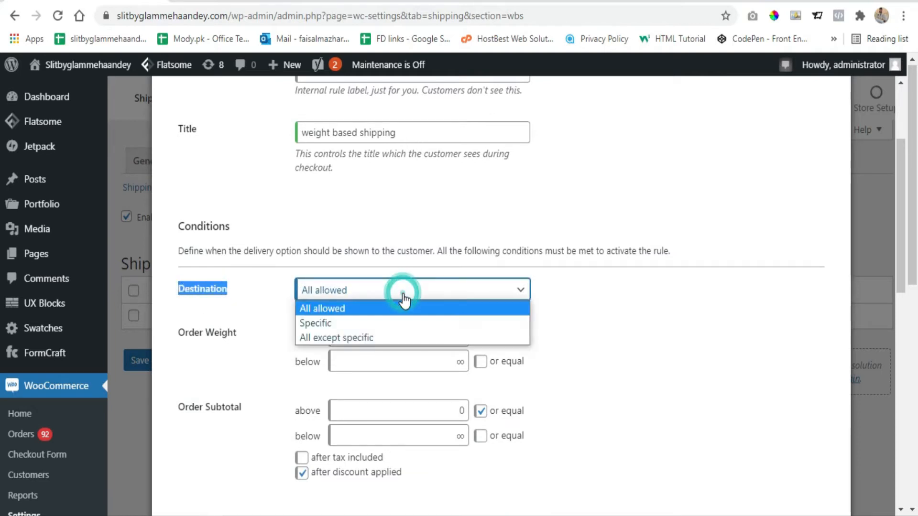
click(333, 324)
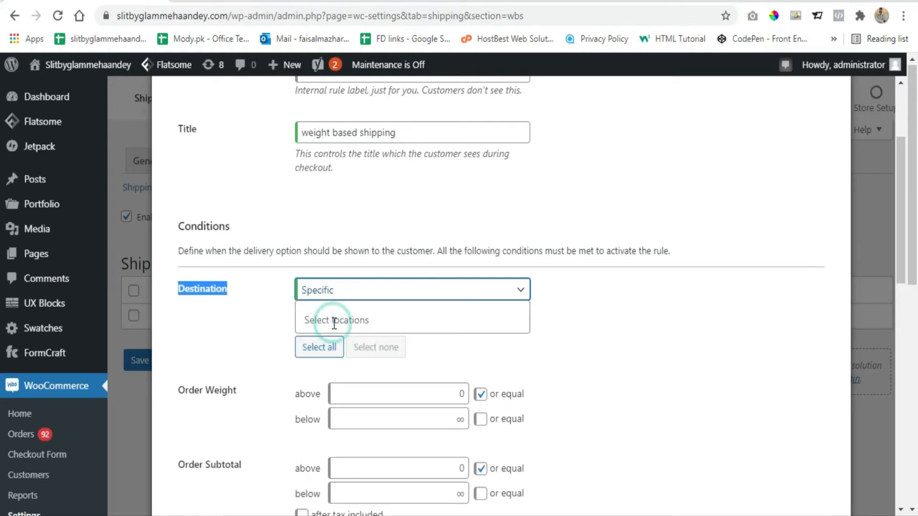
click(339, 318)
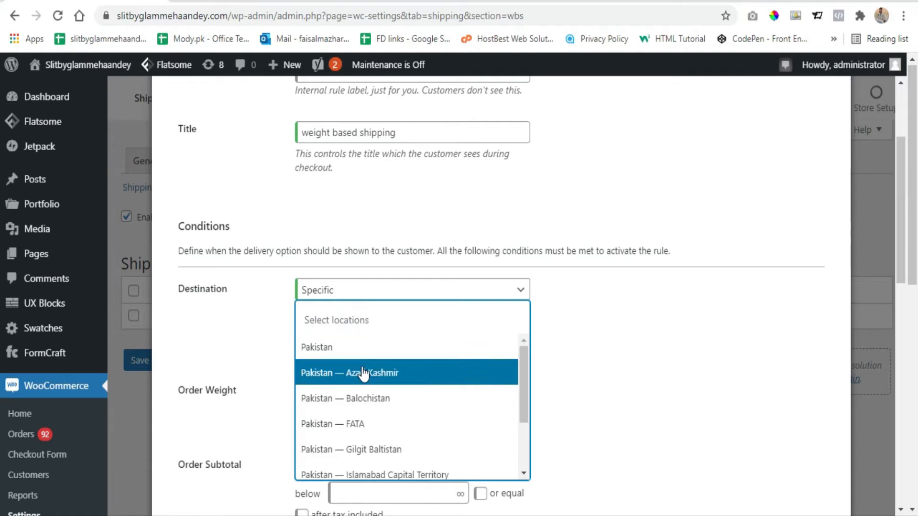
scroll(352, 369, down, 3)
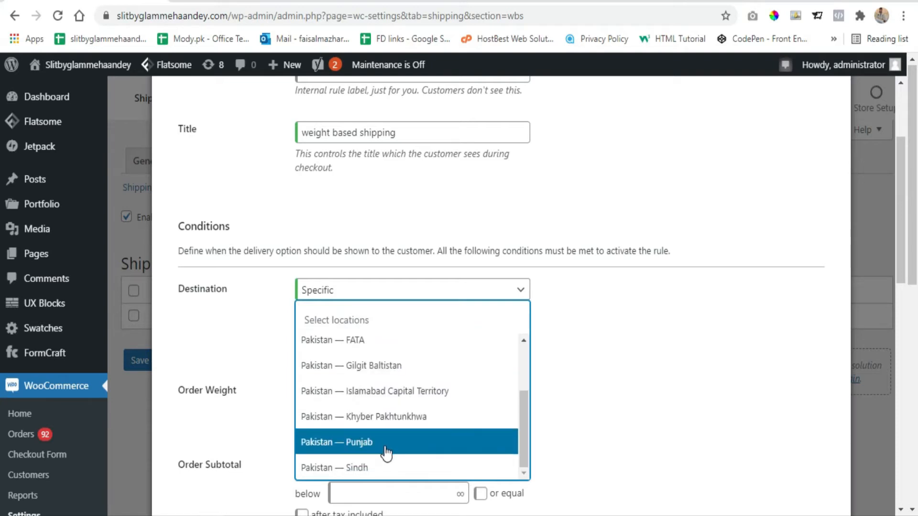
scroll(386, 454, up, 3)
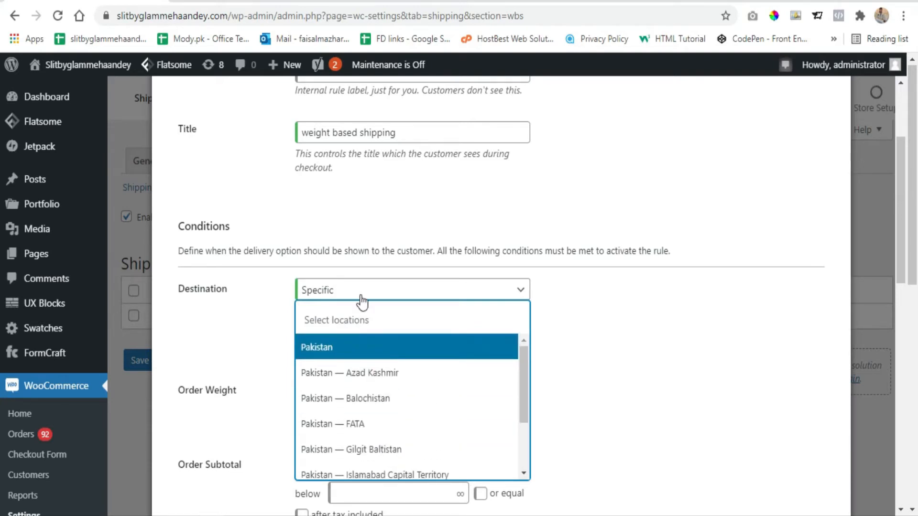
click(580, 326)
Set the rule's destination condition to All allowed
click(467, 293)
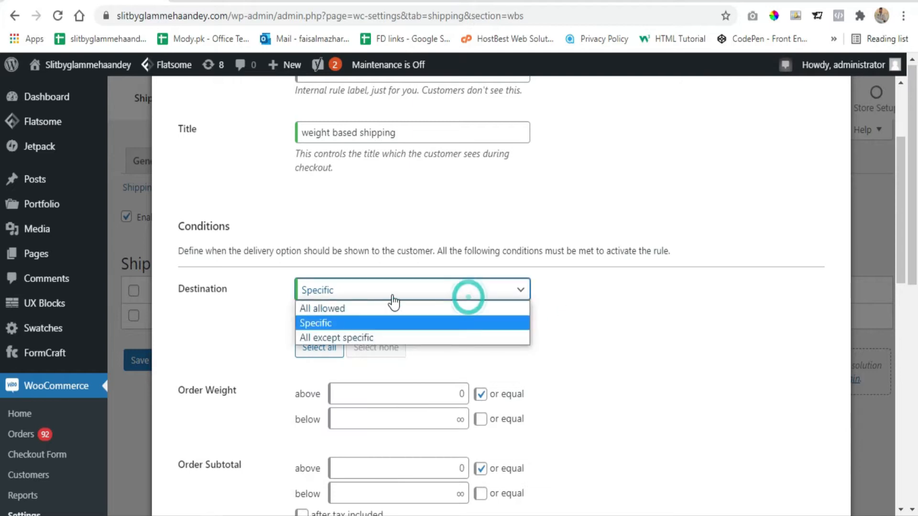
click(357, 305)
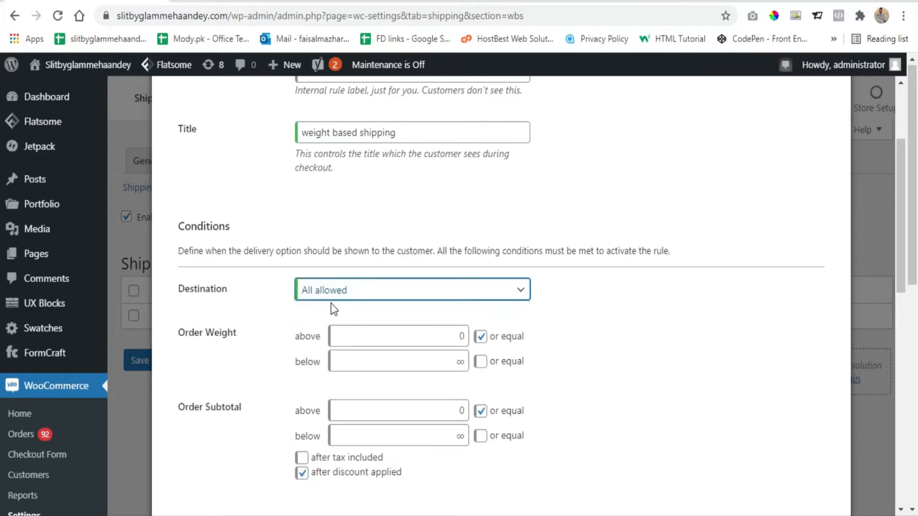
click(250, 302)
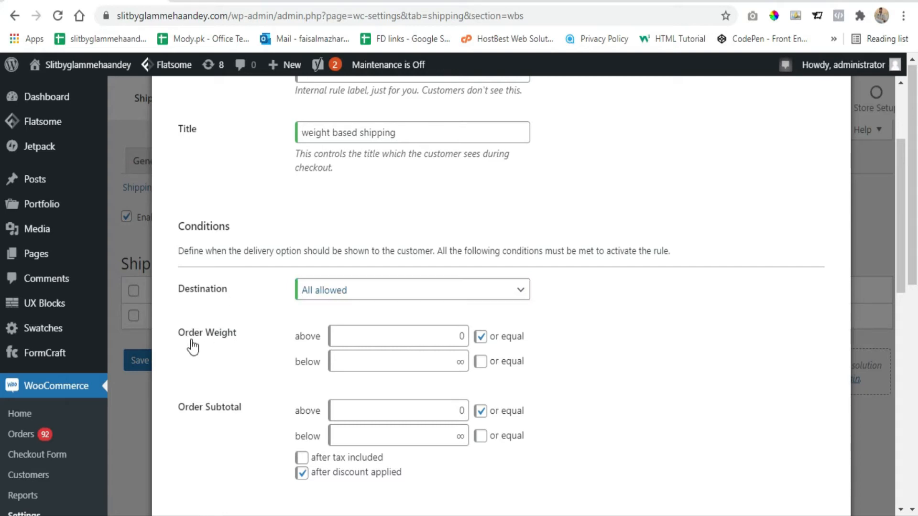
Limit the order weight to above 1 and below 5, include equality for the upper limit, and exclude equality from the subtotal's lower limit
drag(184, 337, 239, 337)
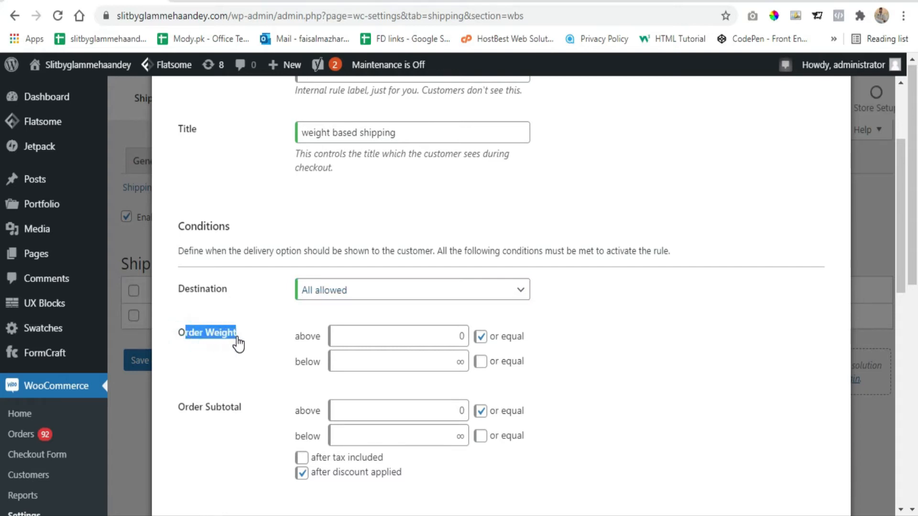
click(461, 336)
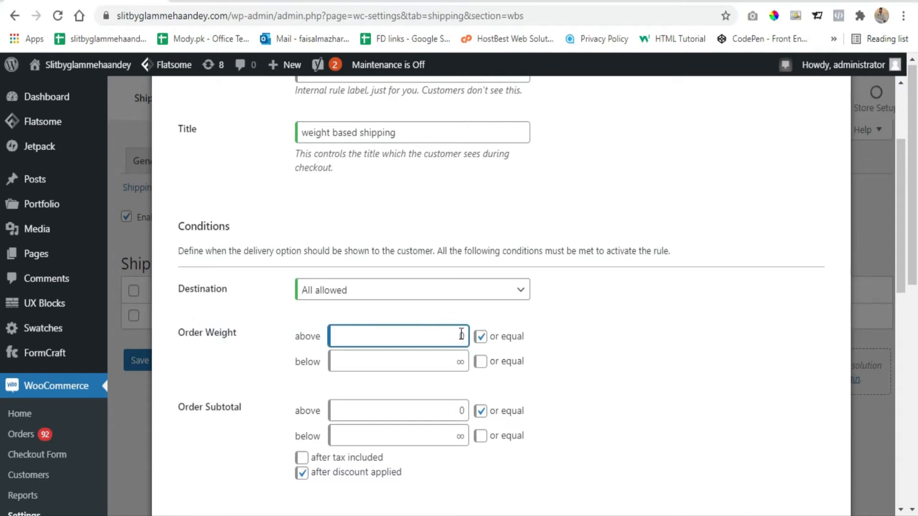
text(1)
click(453, 365)
text(5)
click(615, 394)
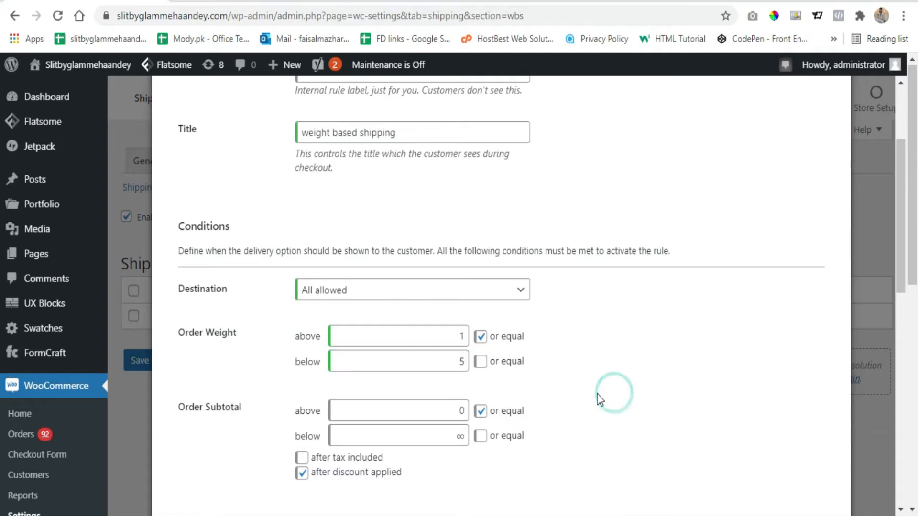
click(481, 362)
click(480, 412)
scroll(543, 382, down, 1)
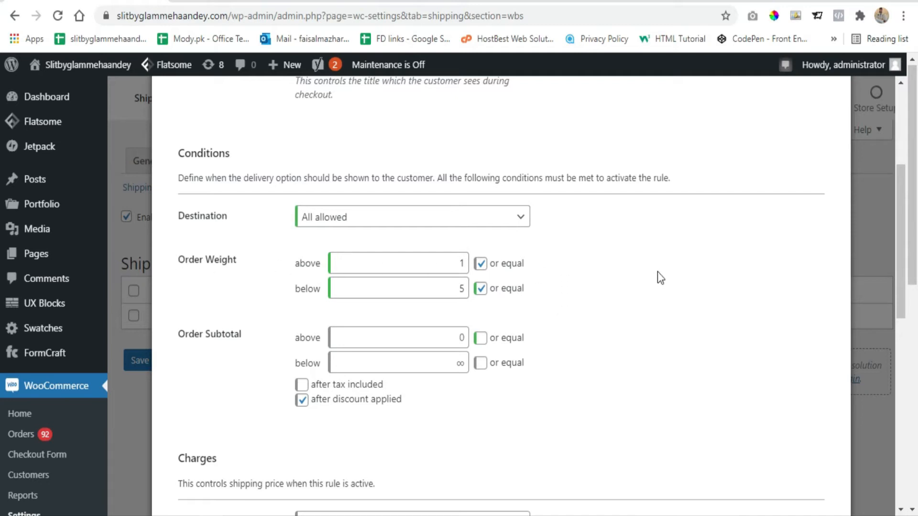
Review the order weight limits and the order subtotal's discount option in the rule's conditions
click(440, 264)
click(442, 288)
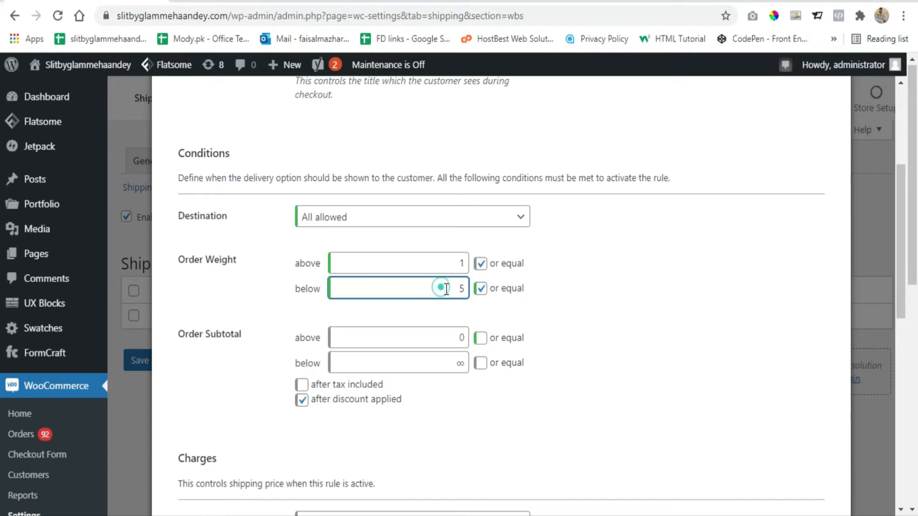
click(579, 335)
scroll(579, 335, down, 1)
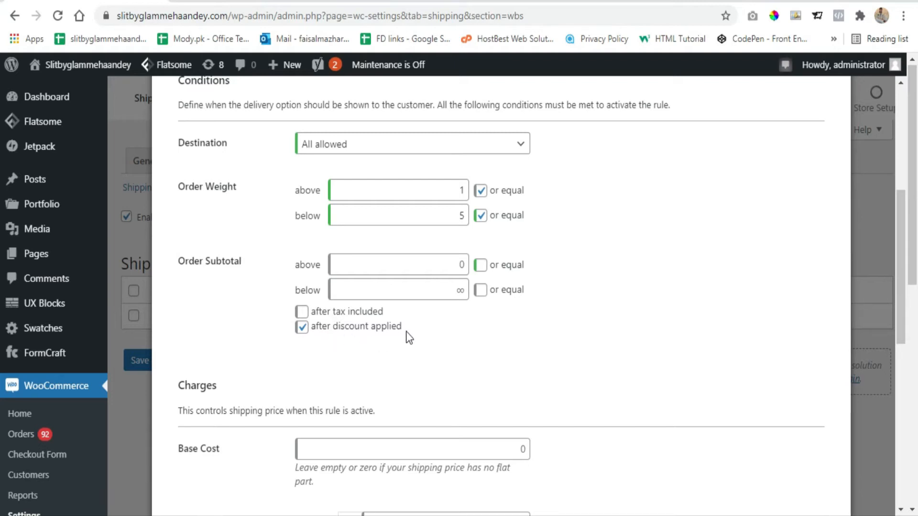
drag(394, 333, 311, 335)
click(421, 326)
scroll(423, 332, down, 2)
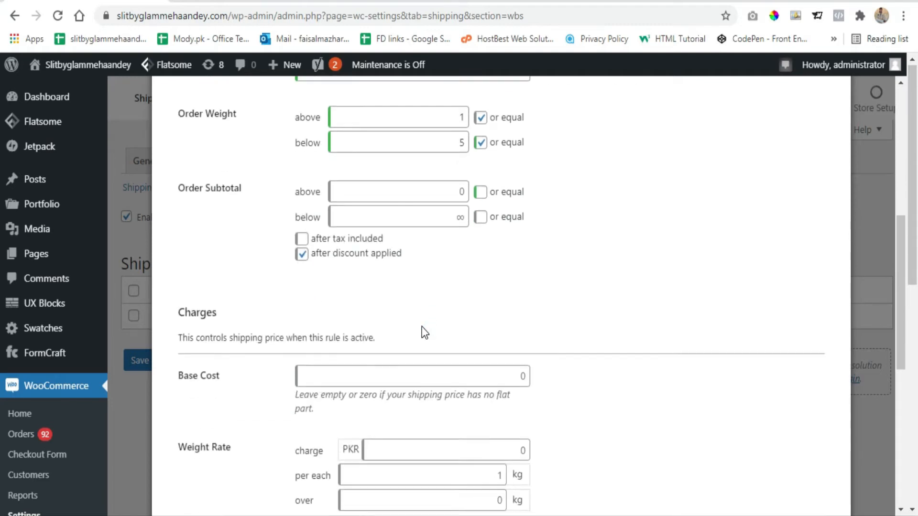
Set the rule's weight rate charge to PKR 150 in its charges, leaving the base cost empty
drag(221, 312, 184, 312)
scroll(197, 306, down, 2)
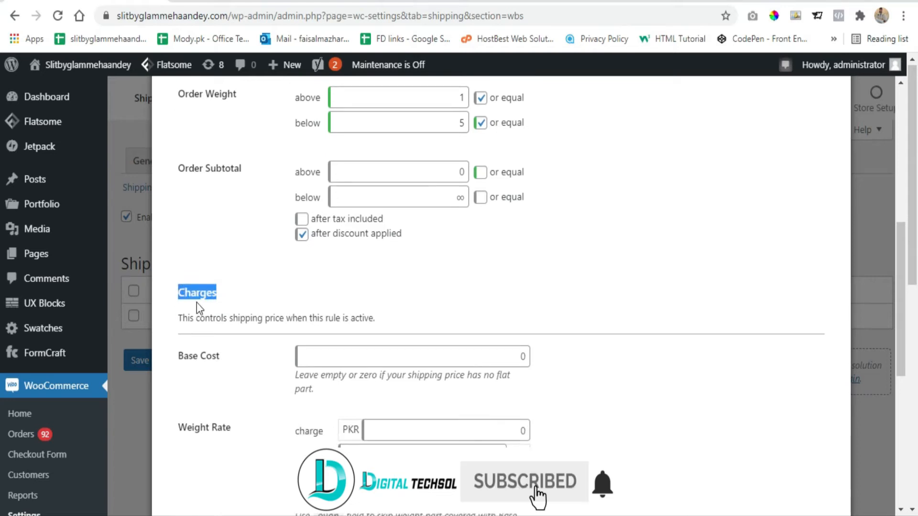
scroll(214, 332, down, 2)
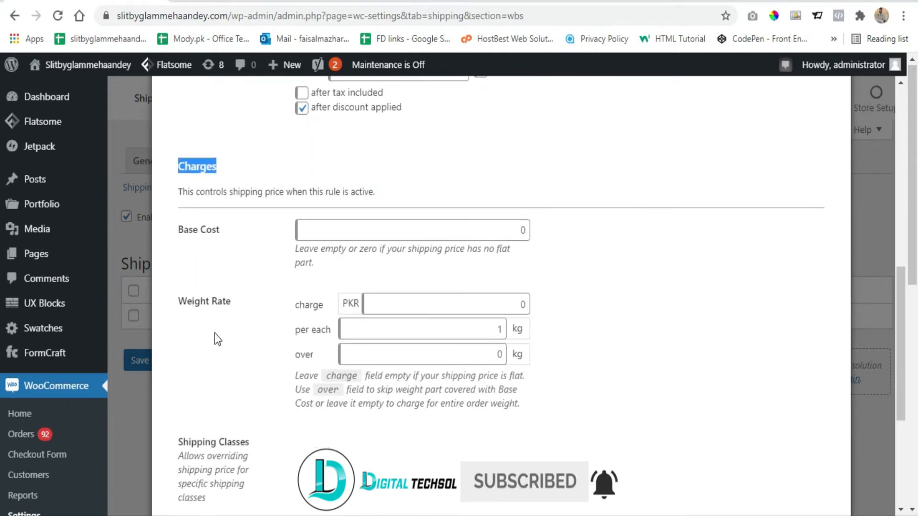
click(506, 230)
click(590, 231)
scroll(593, 236, down, 1)
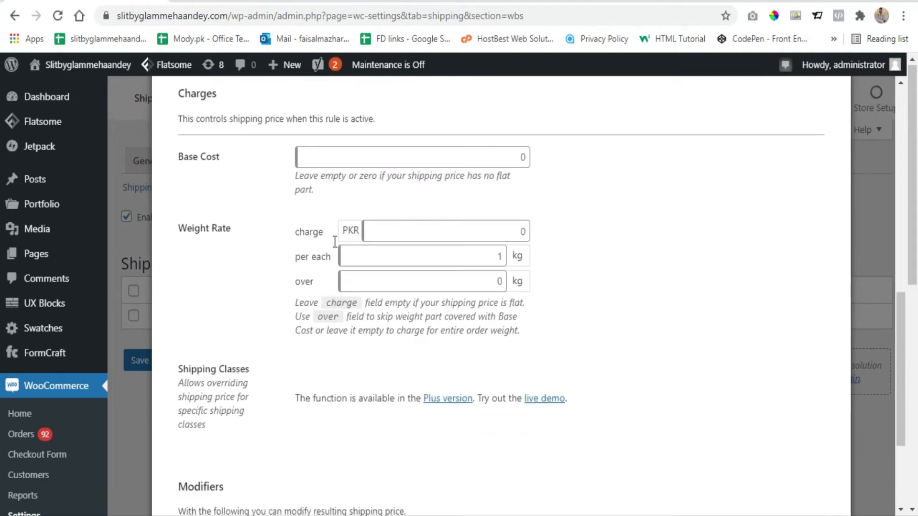
drag(231, 238, 184, 239)
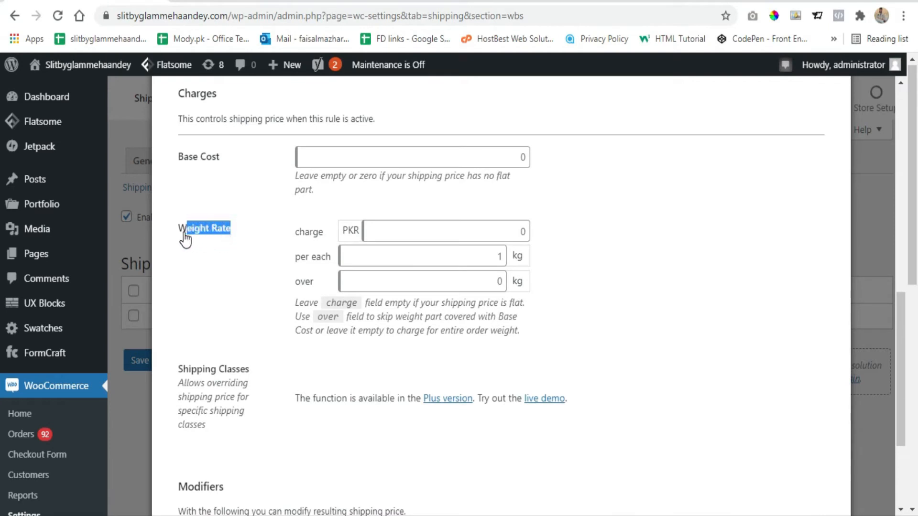
click(477, 233)
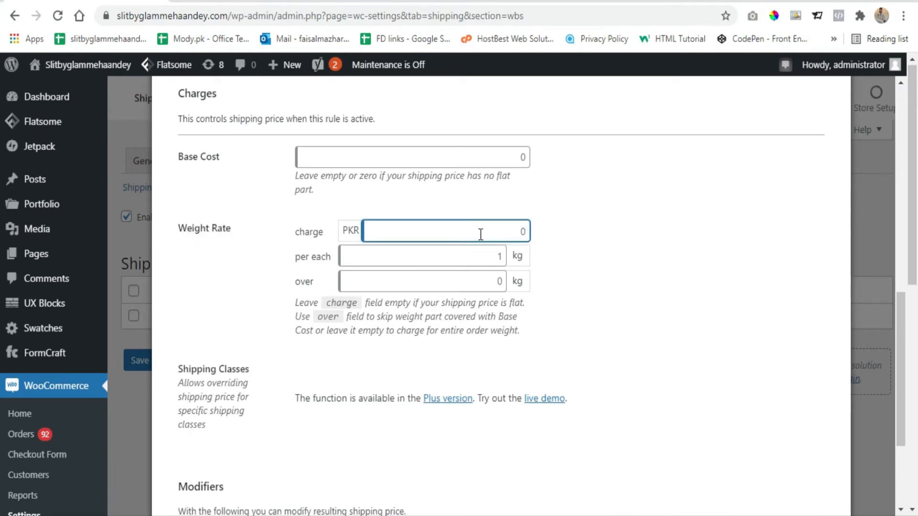
text(150)
click(620, 239)
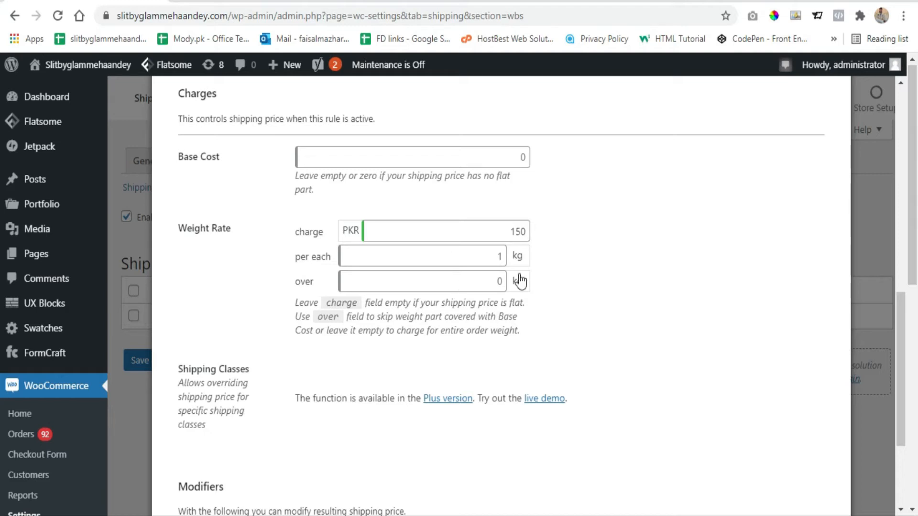
Close the rule's settings and save the shipping rule changes
click(502, 252)
click(554, 234)
click(557, 226)
scroll(562, 224, down, 3)
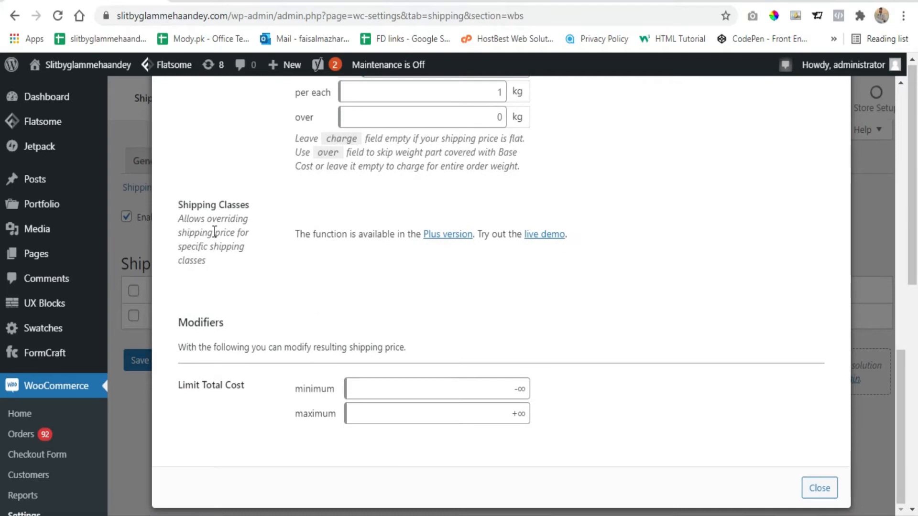
click(819, 487)
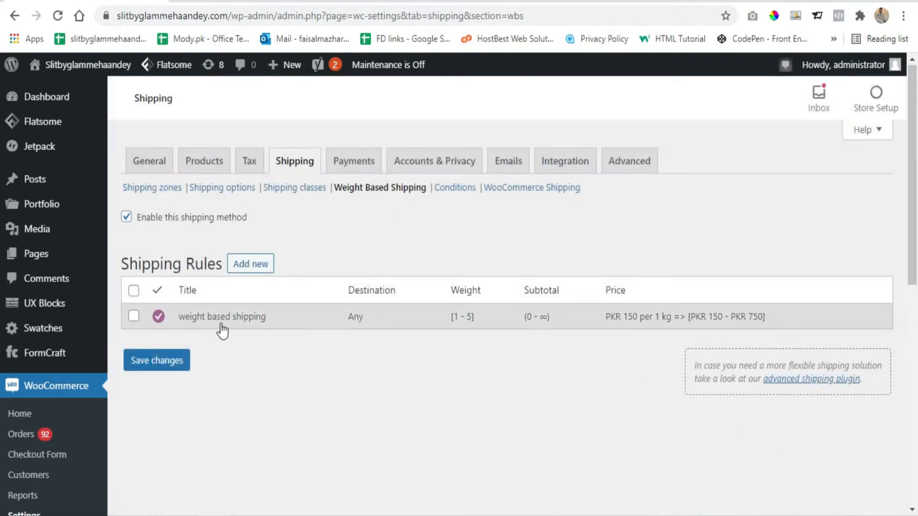
click(160, 362)
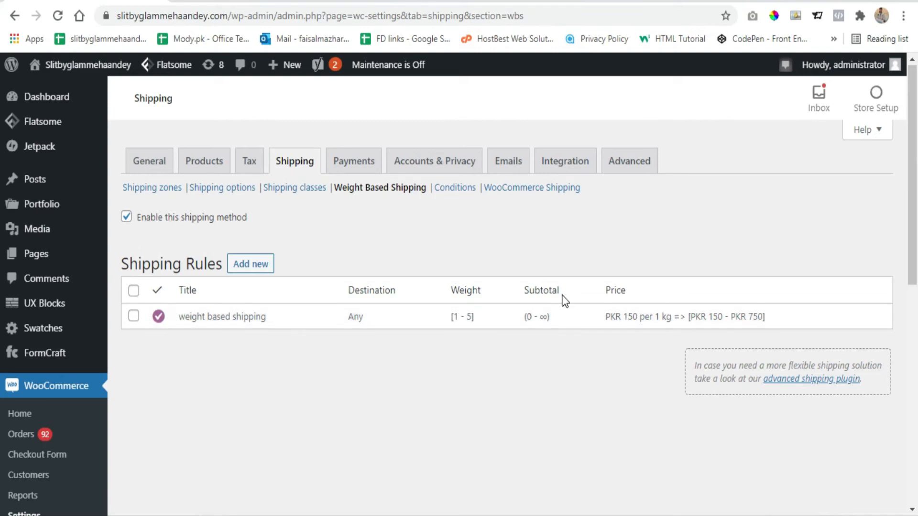
Check the subtotal and price range of the saved weight-based rule in the shipping rules list
drag(562, 294, 517, 300)
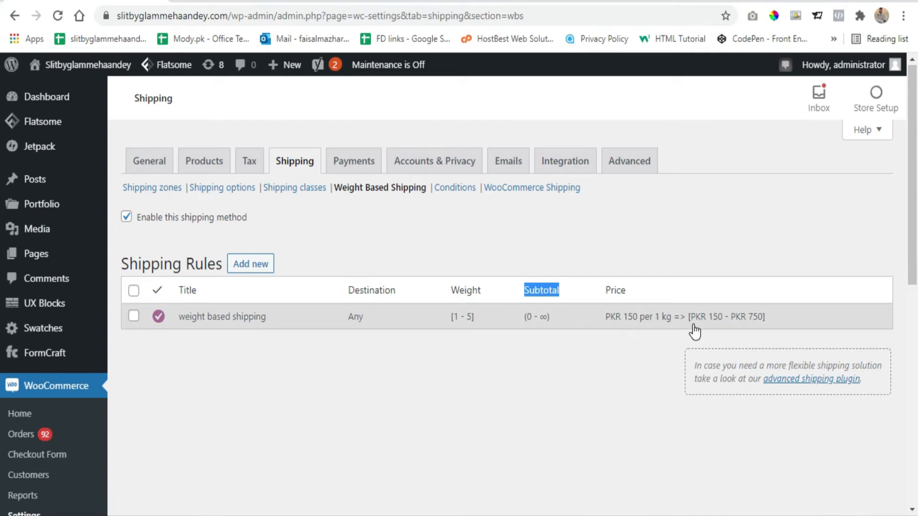
drag(767, 318, 688, 316)
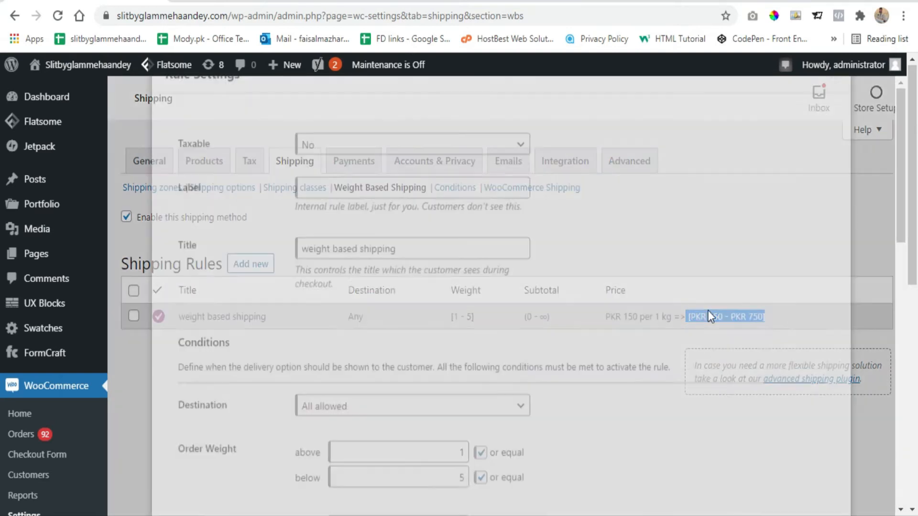
click(833, 105)
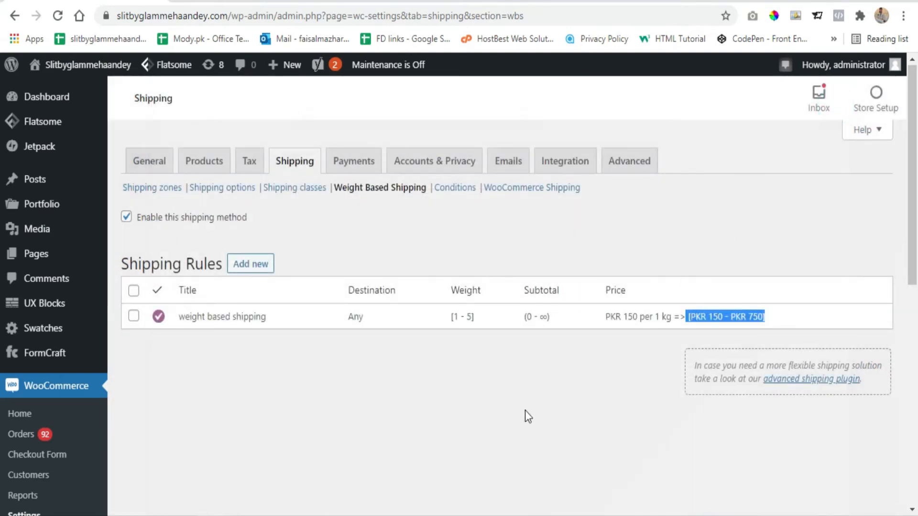
click(467, 371)
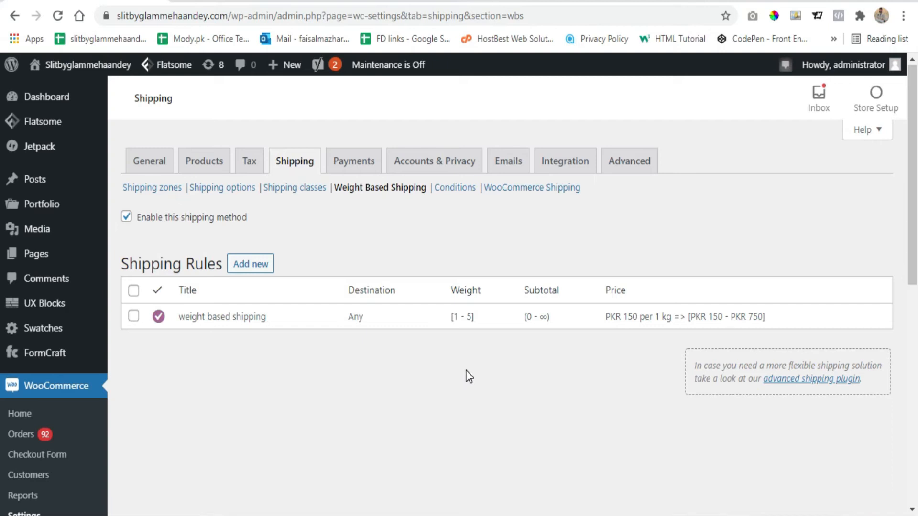
Open the Flat Rate shipping zone and add Sindh, Pakistan to its zone regions
click(162, 191)
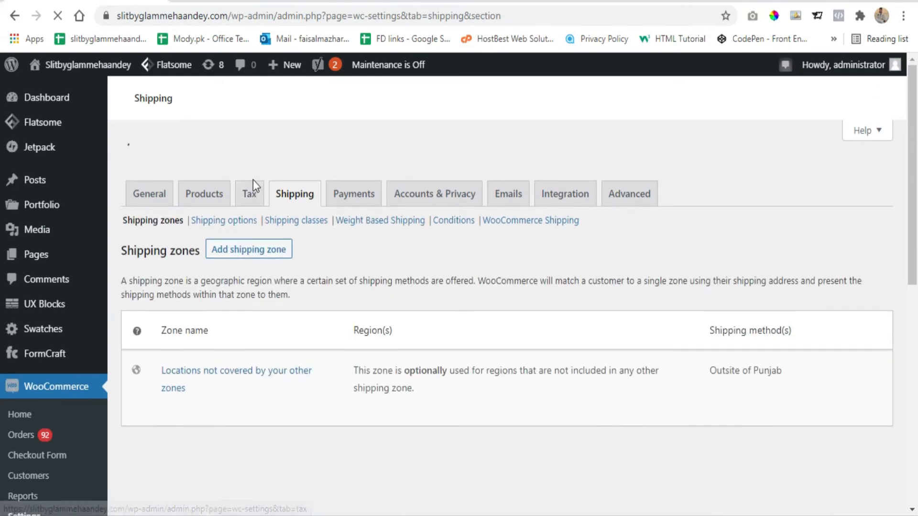
scroll(224, 244, down, 2)
click(170, 287)
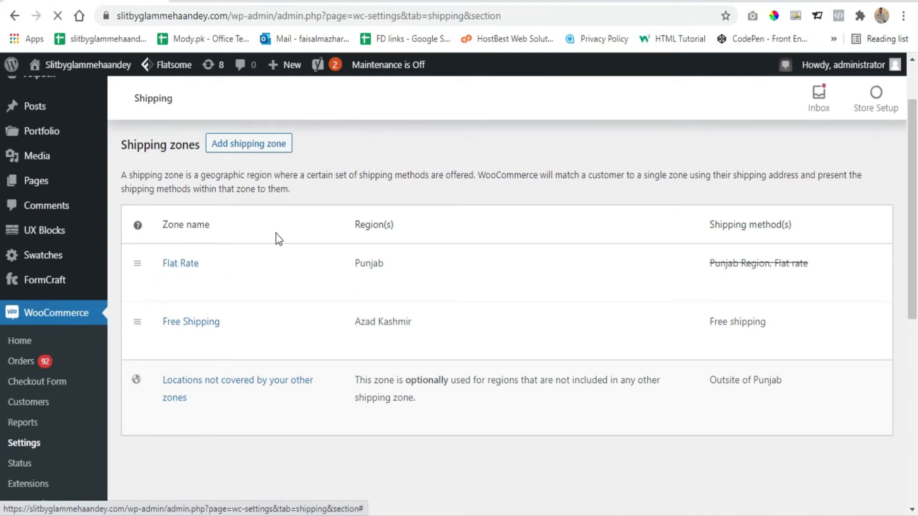
mouse_move(437, 289)
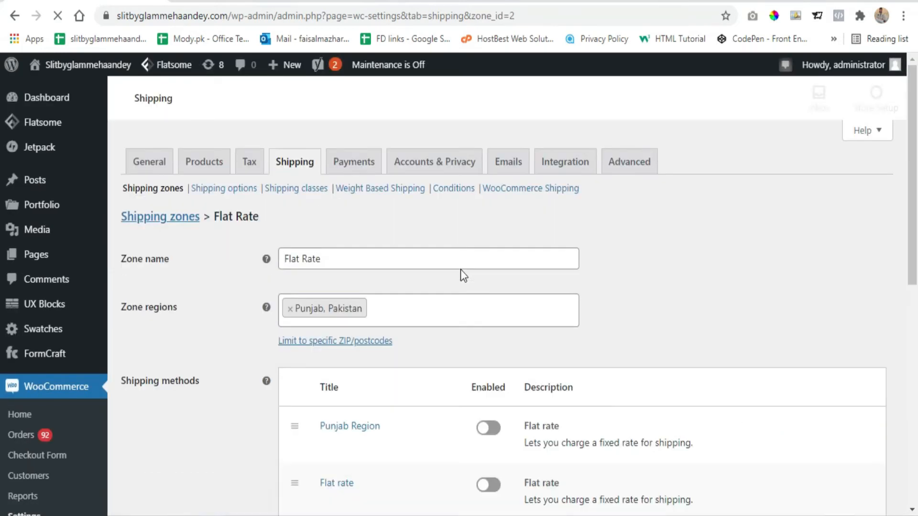
scroll(585, 282, down, 2)
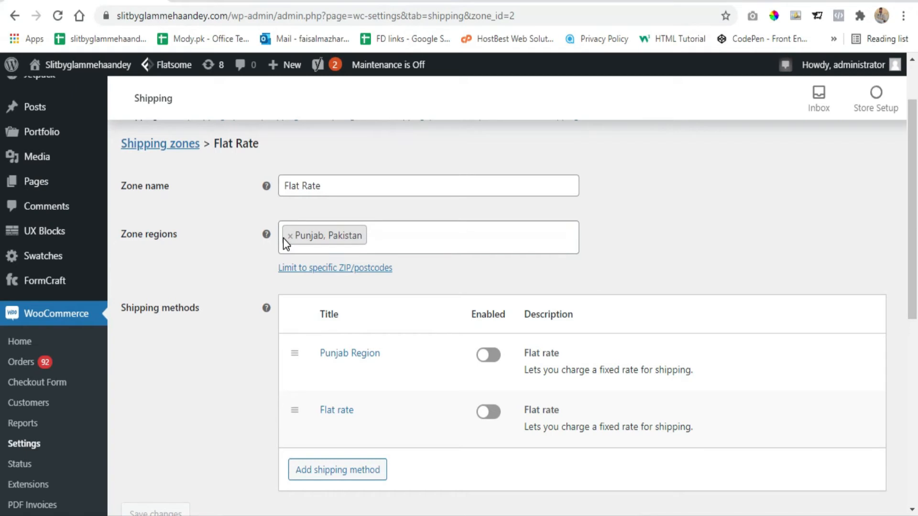
click(385, 241)
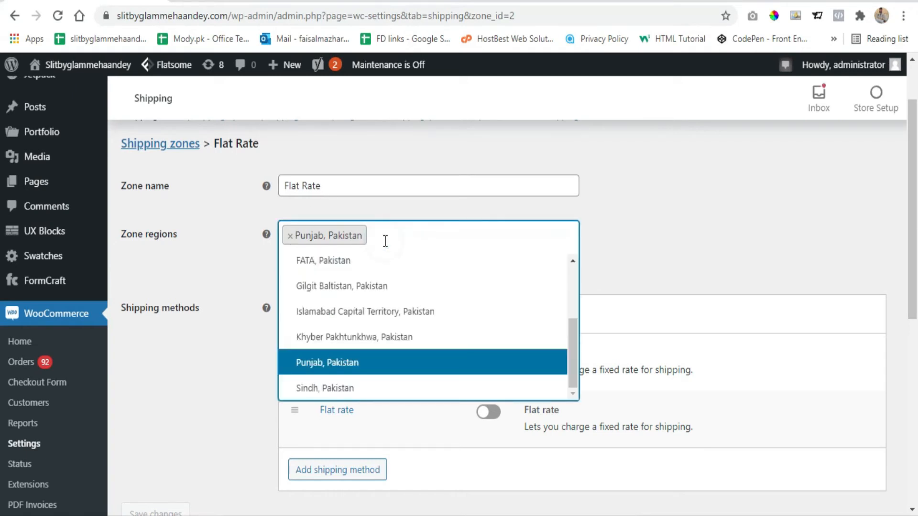
click(332, 389)
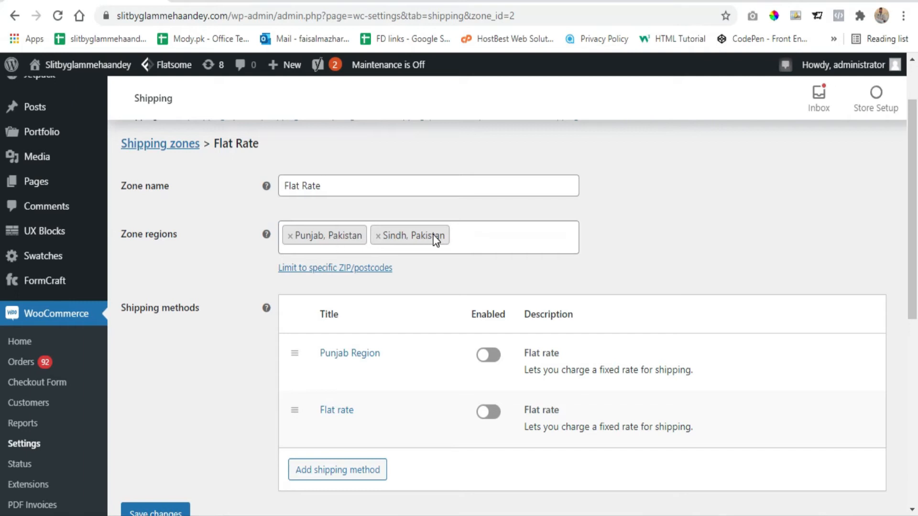
click(629, 240)
scroll(624, 214, down, 1)
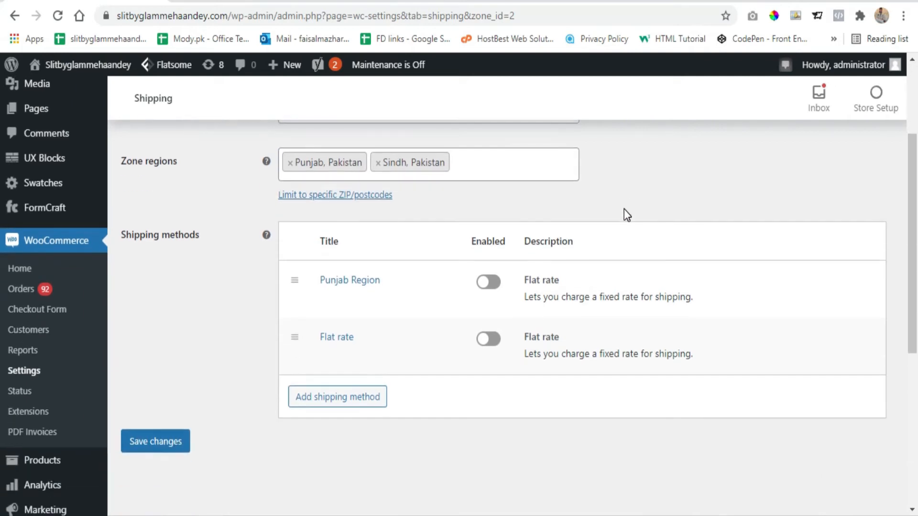
Add Weight Based Shipping as a shipping method to the Flat Rate zone
mouse_move(385, 354)
click(328, 404)
click(353, 288)
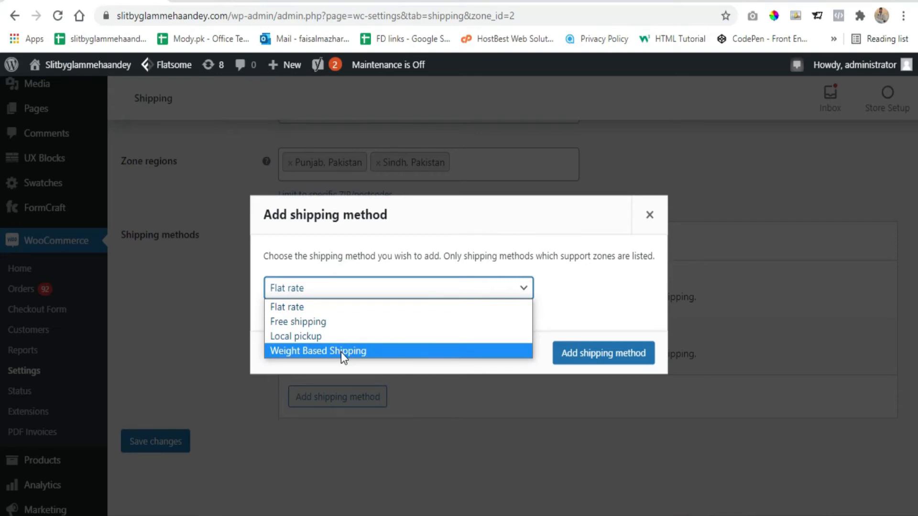
click(366, 351)
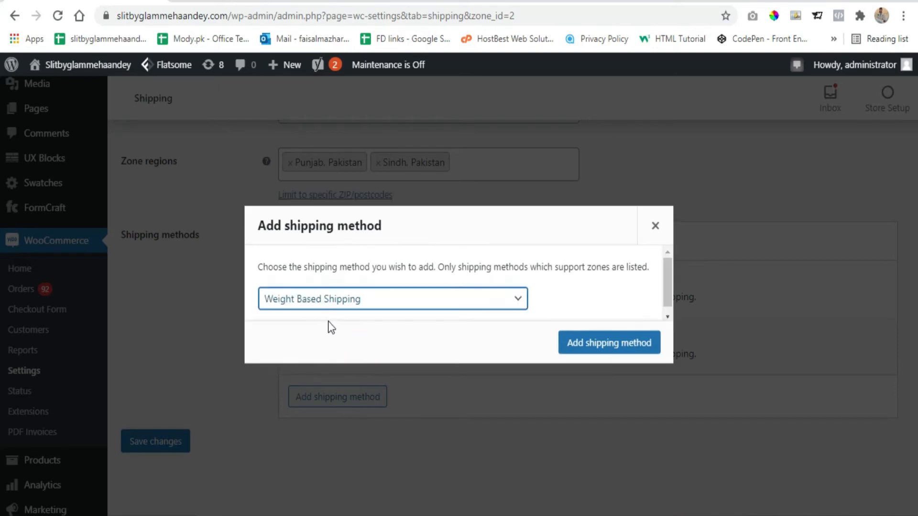
click(604, 344)
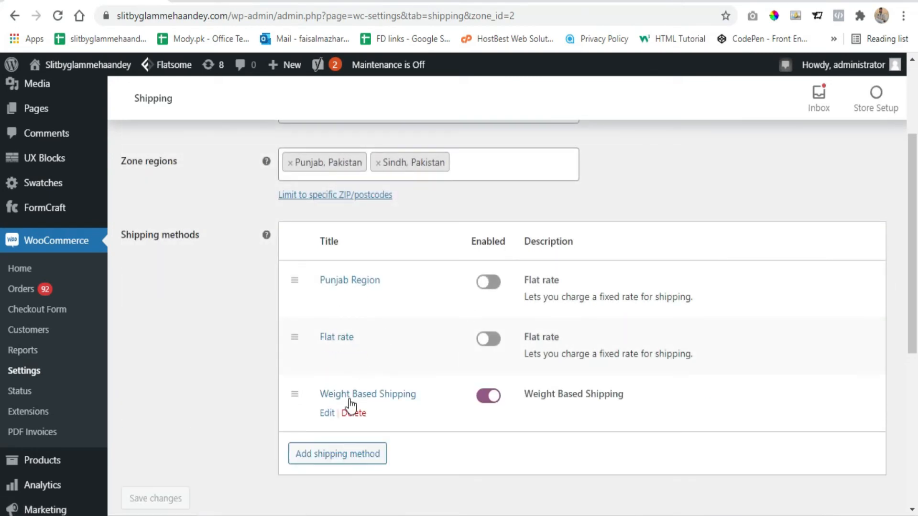
Add a shipping rule to the zone's Weight Based Shipping method for weights 1 to 5 at PKR 150 per 1 kg
click(326, 415)
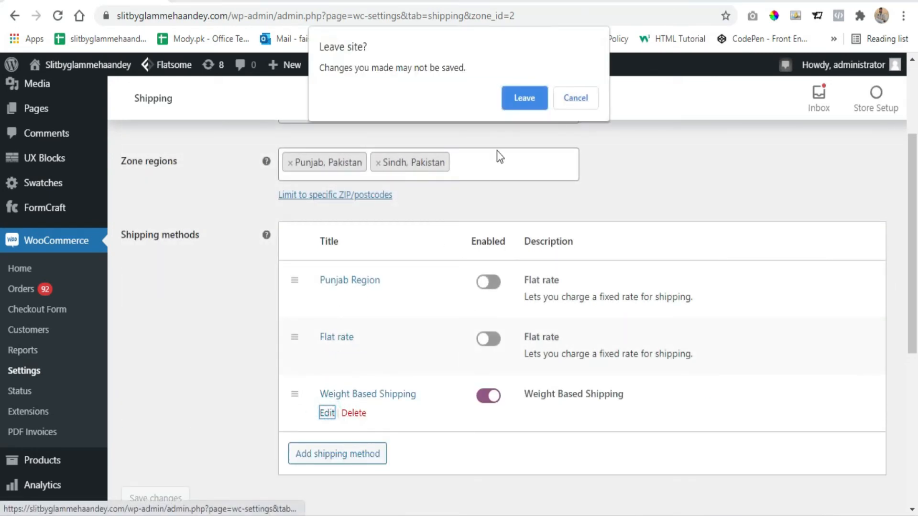
click(530, 99)
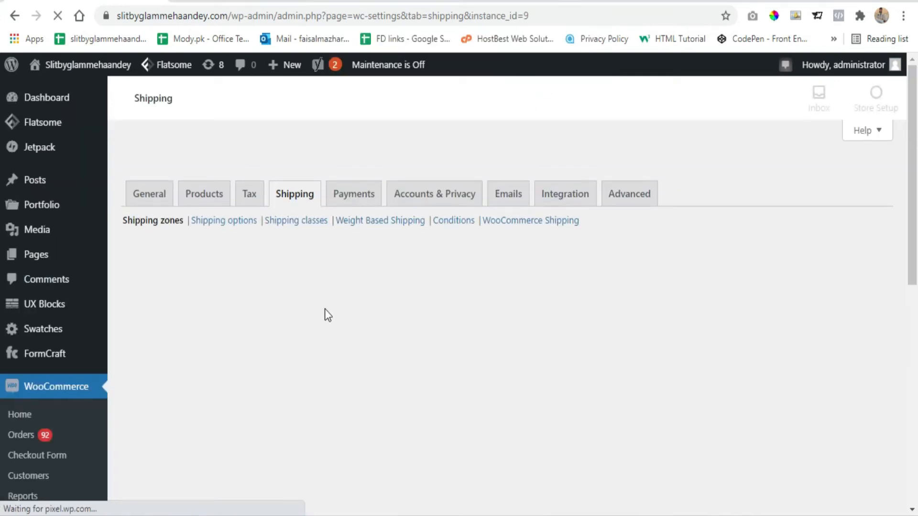
scroll(283, 254, down, 5)
scroll(282, 251, up, 5)
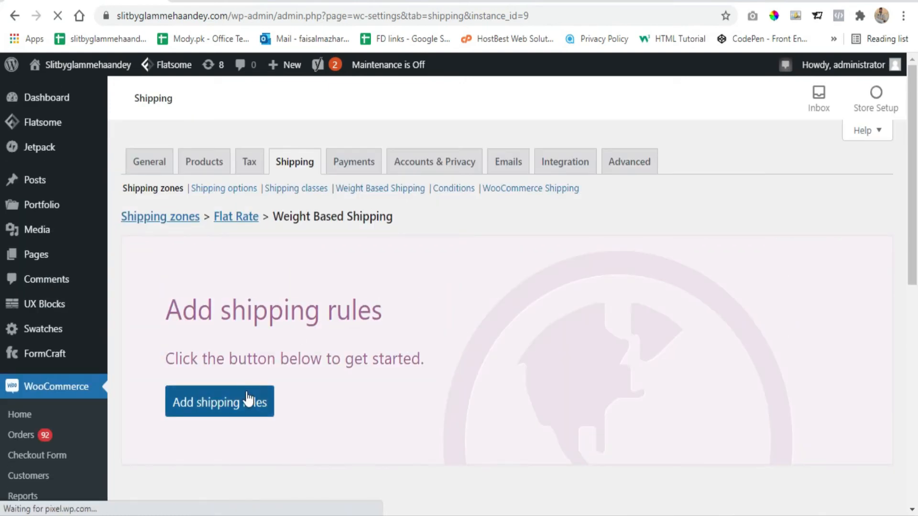
click(247, 401)
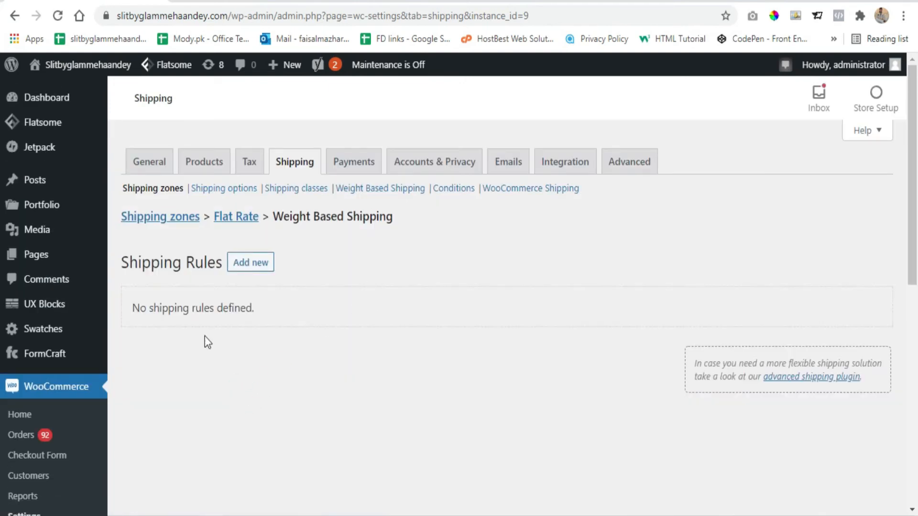
scroll(349, 233, down, 2)
click(251, 192)
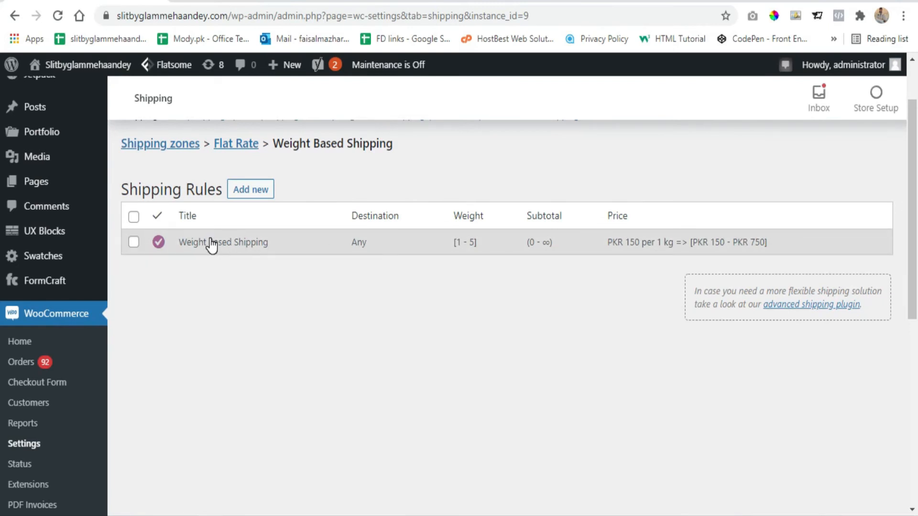
scroll(266, 260, up, 2)
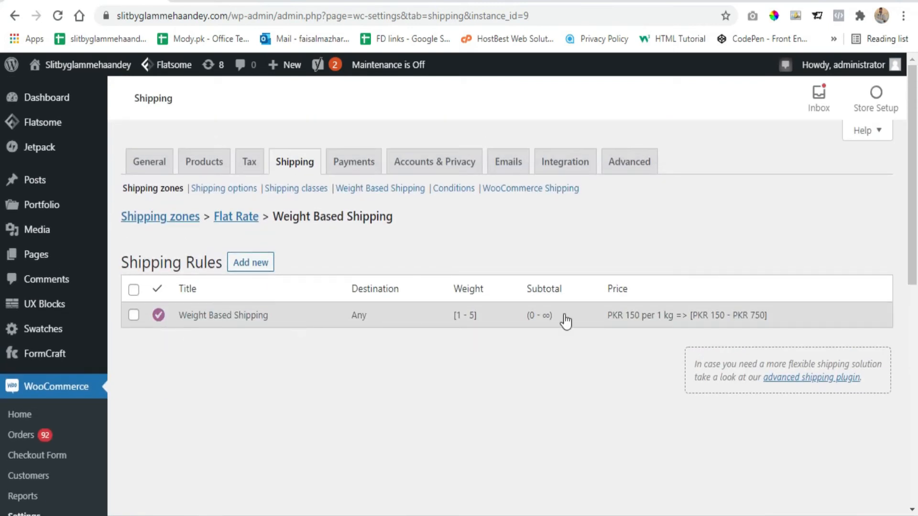
scroll(360, 284, down, 2)
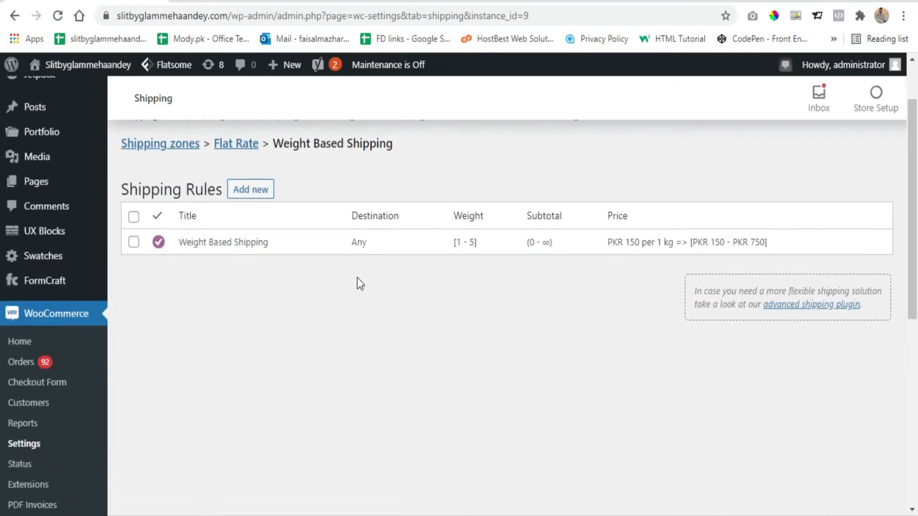
scroll(278, 333, up, 2)
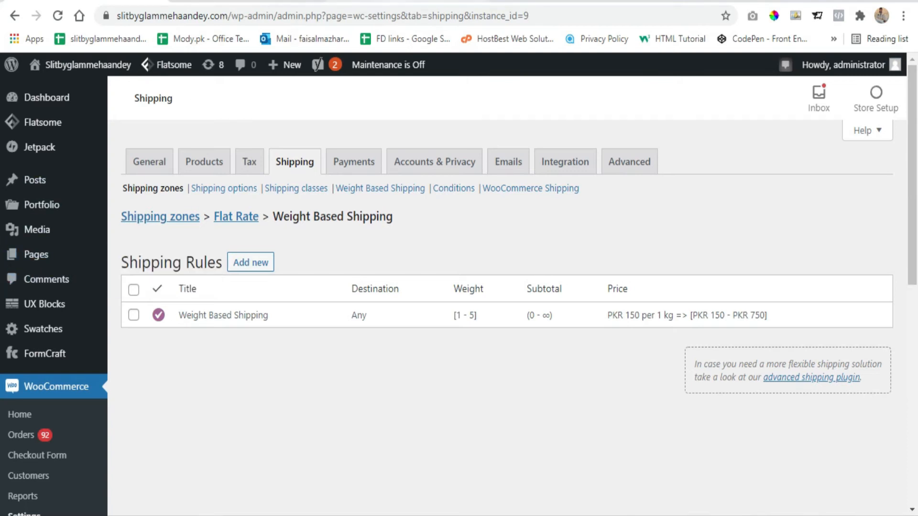
Switch to the storefront, view the shopping cart and check the Weight Based Shipping charge in the cart totals
click(406, 2)
mouse_move(734, 138)
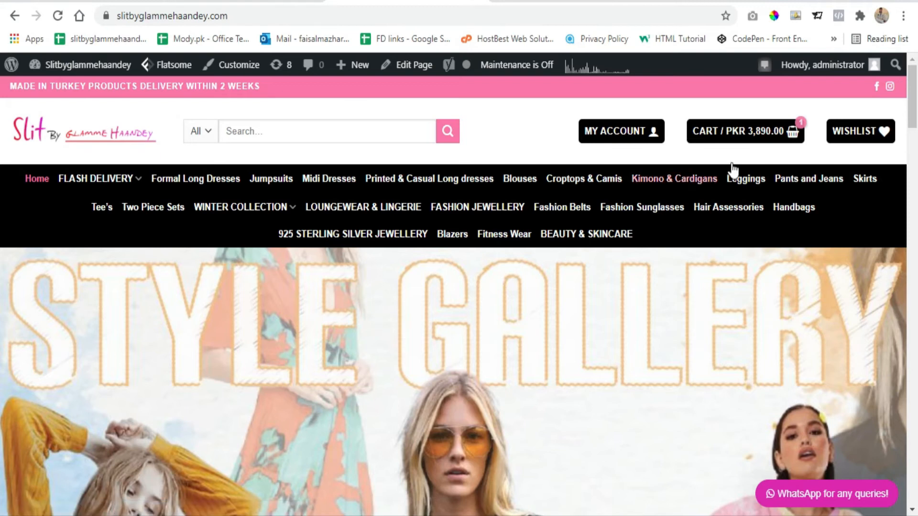
click(766, 299)
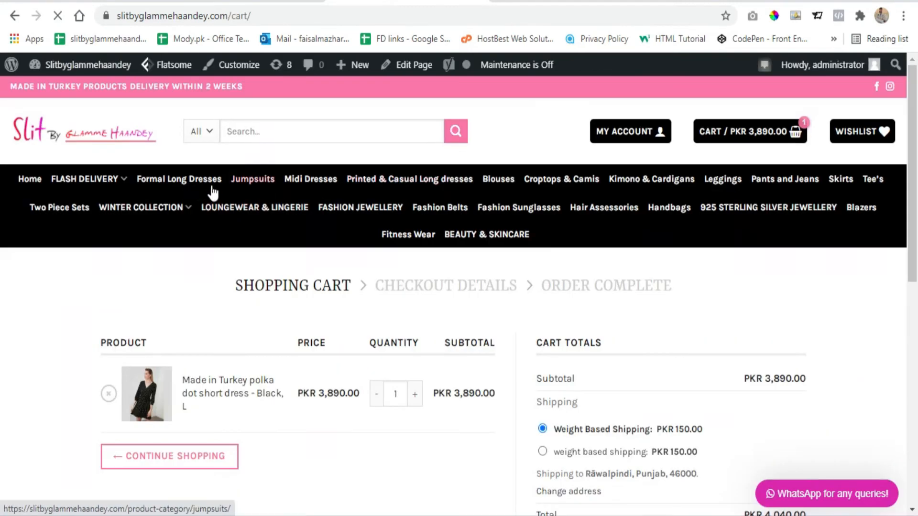
scroll(398, 228, down, 2)
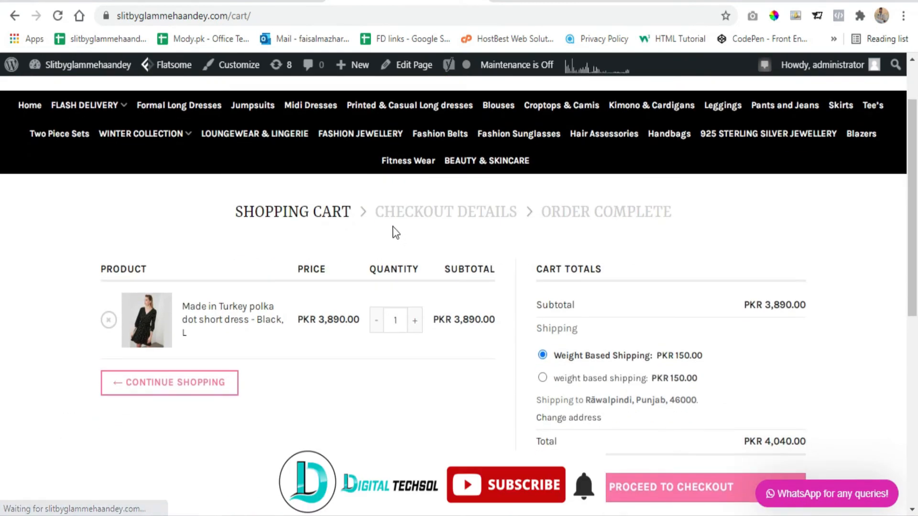
scroll(392, 225, down, 2)
drag(706, 283, 672, 272)
triple_click(672, 272)
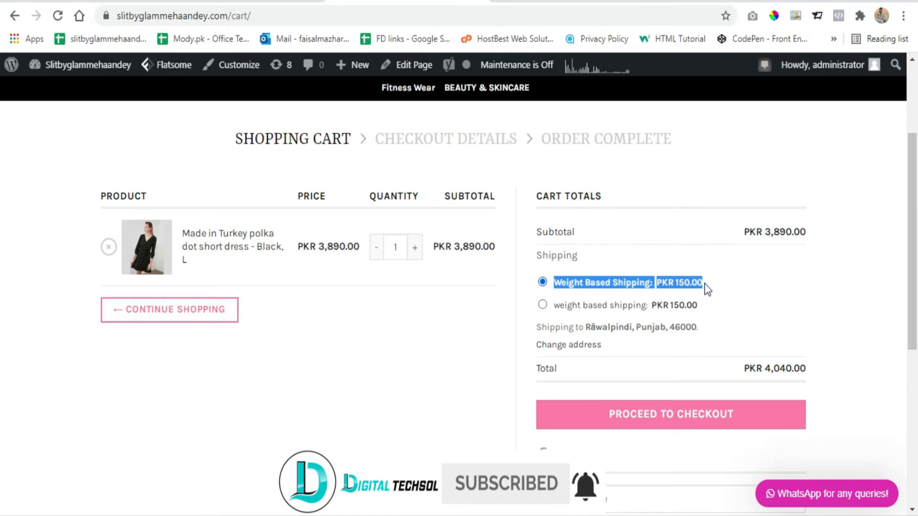
Open the Made in Turkey polka dot short dress for product editing and increase its quantity in the cart to 2
click(415, 316)
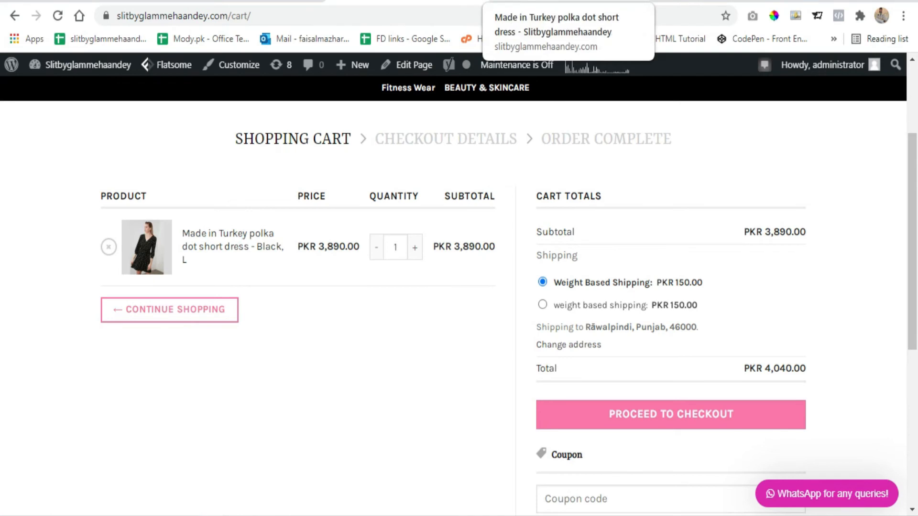
click(526, 6)
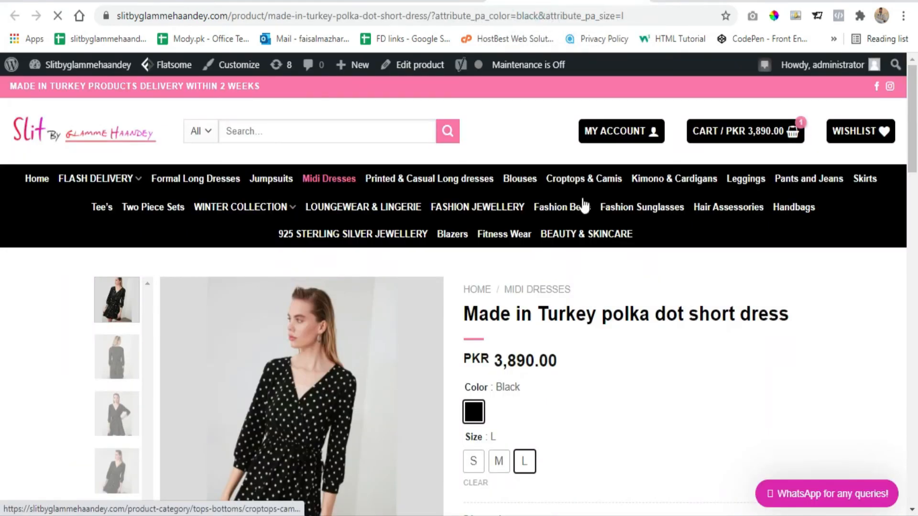
scroll(574, 268, down, 2)
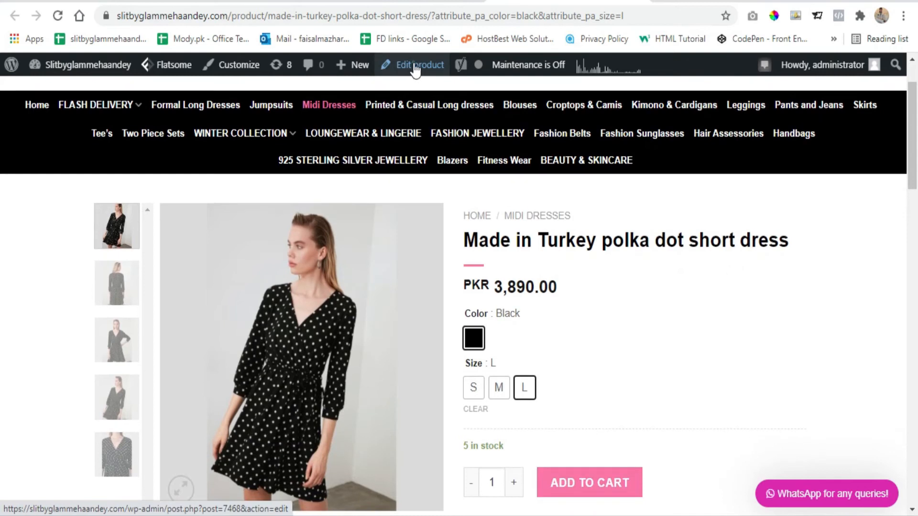
mouse_move(416, 71)
click(409, 3)
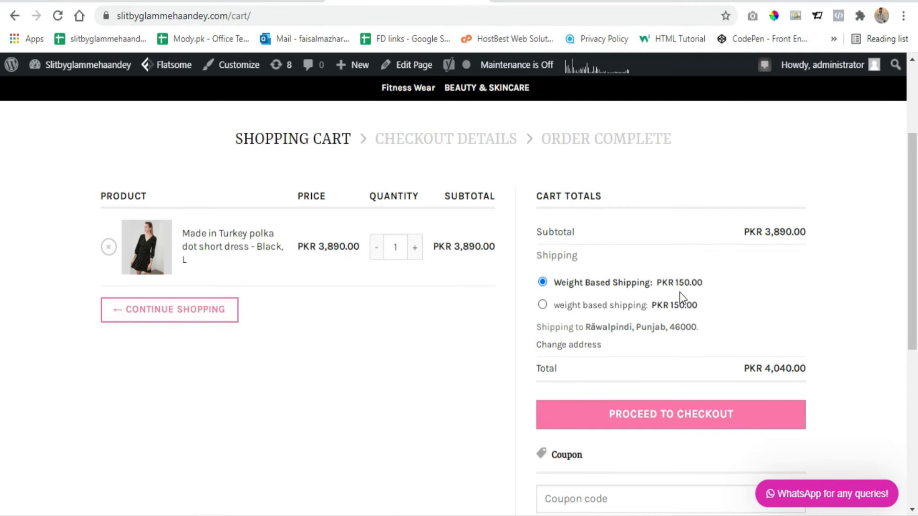
click(415, 248)
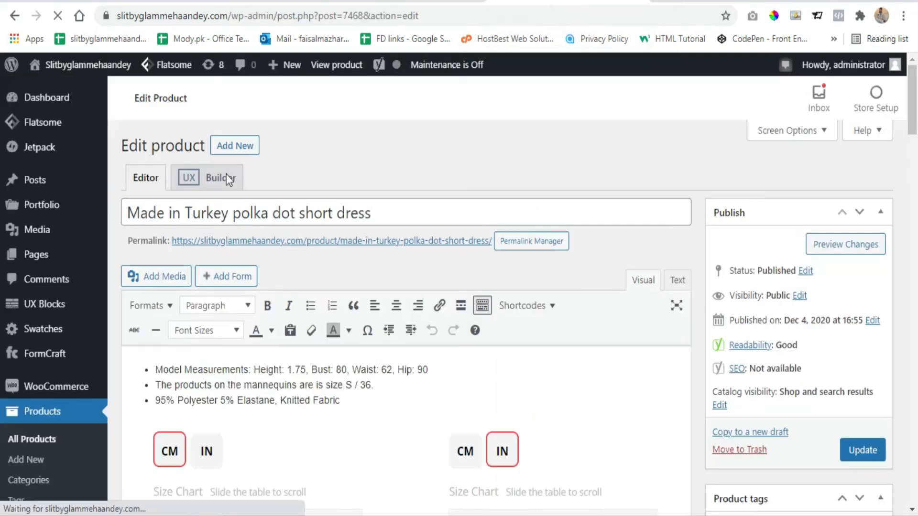
Change the weight in the polka dot dress's shipping data and update the product
scroll(293, 171, down, 2)
scroll(296, 201, down, 15)
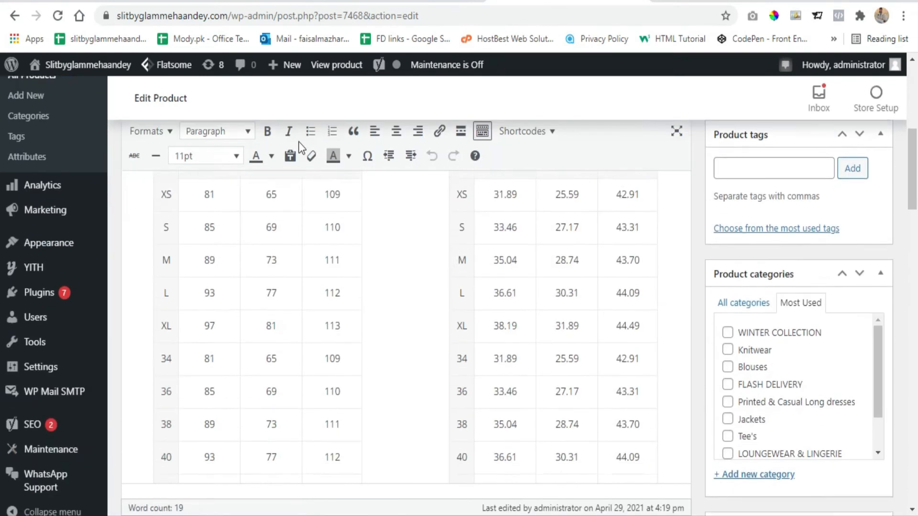
scroll(295, 200, down, 12)
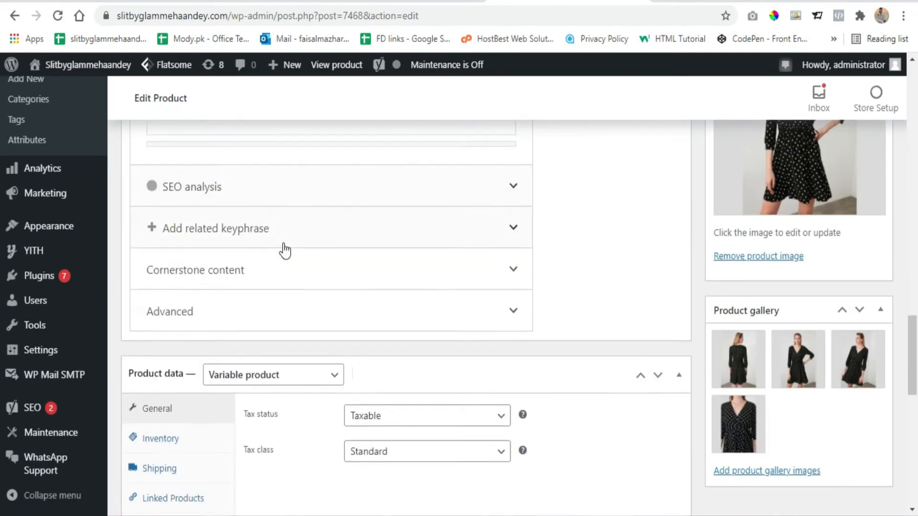
click(162, 316)
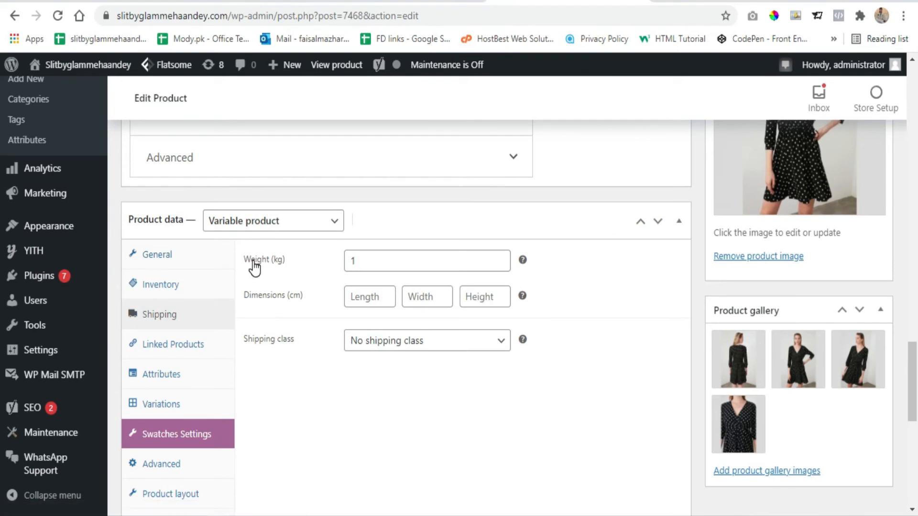
click(362, 263)
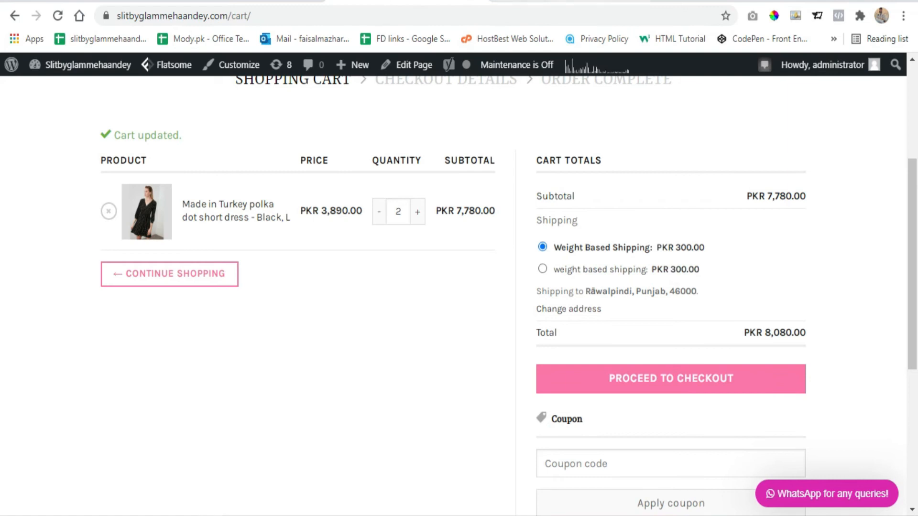
click(569, 1)
click(506, 455)
scroll(572, 386, up, 15)
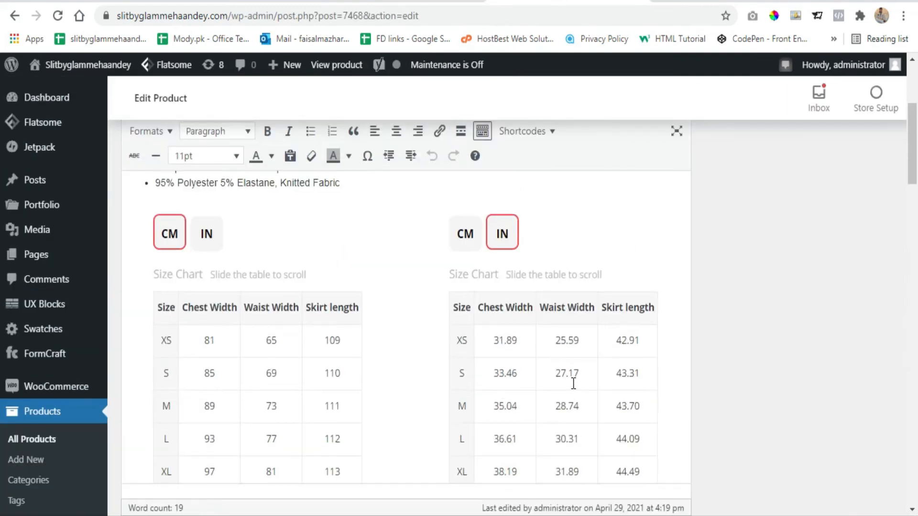
scroll(573, 384, up, 5)
click(862, 450)
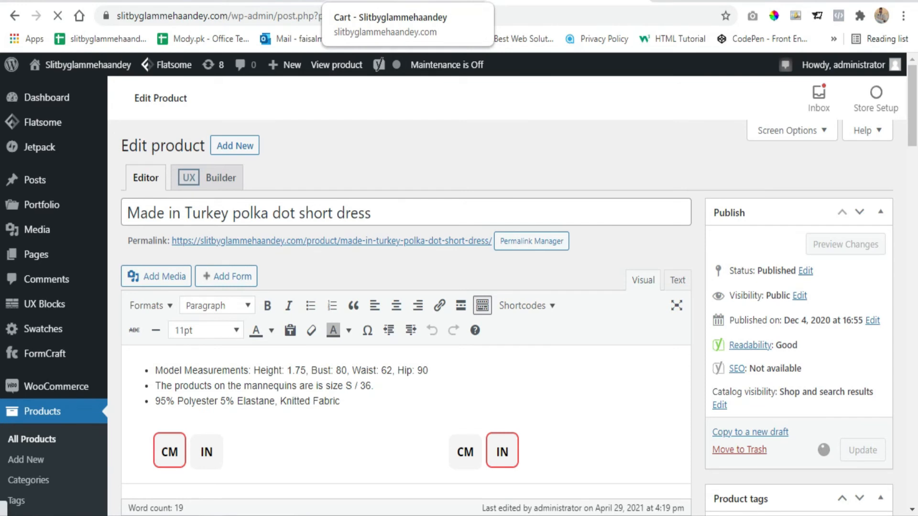
Return to the shopping cart, reduce the dress quantity to 1 and reload the page
click(409, 3)
click(378, 213)
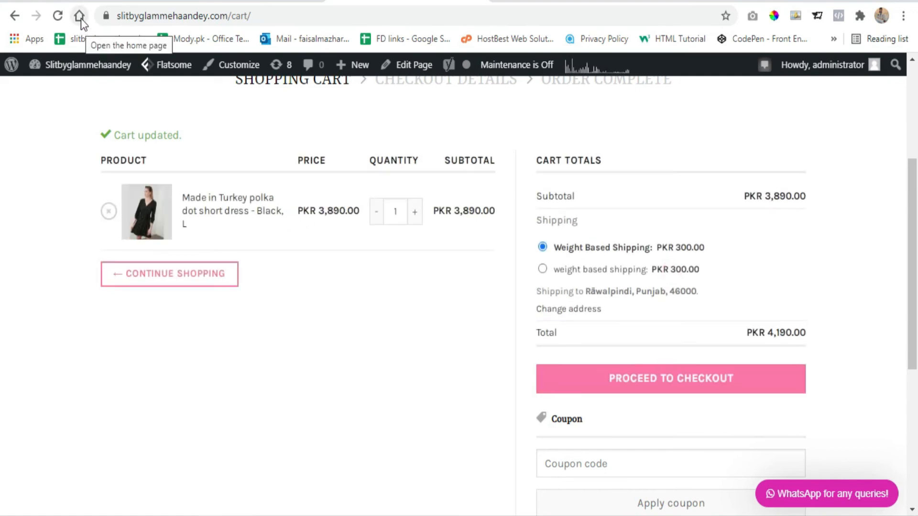
click(57, 15)
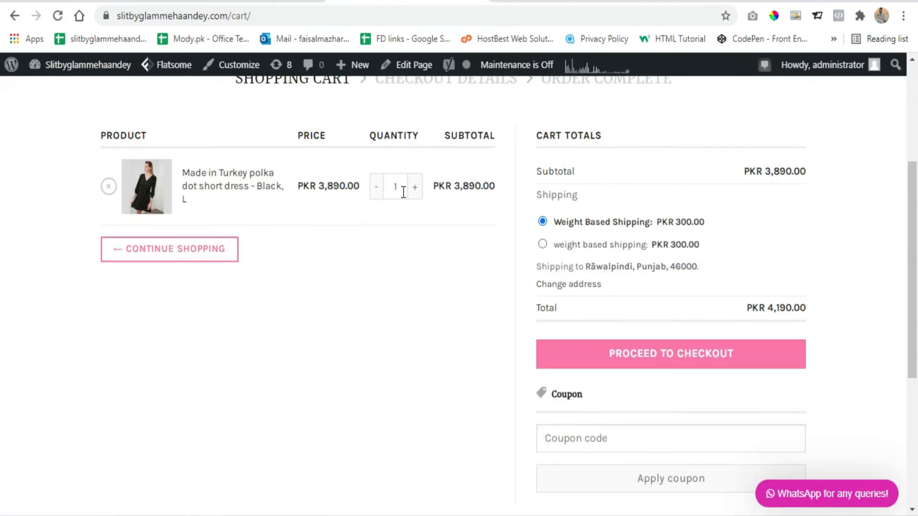
Revisit the dress's product data and check the Weight Based Shipping charge in the cart totals
click(562, 2)
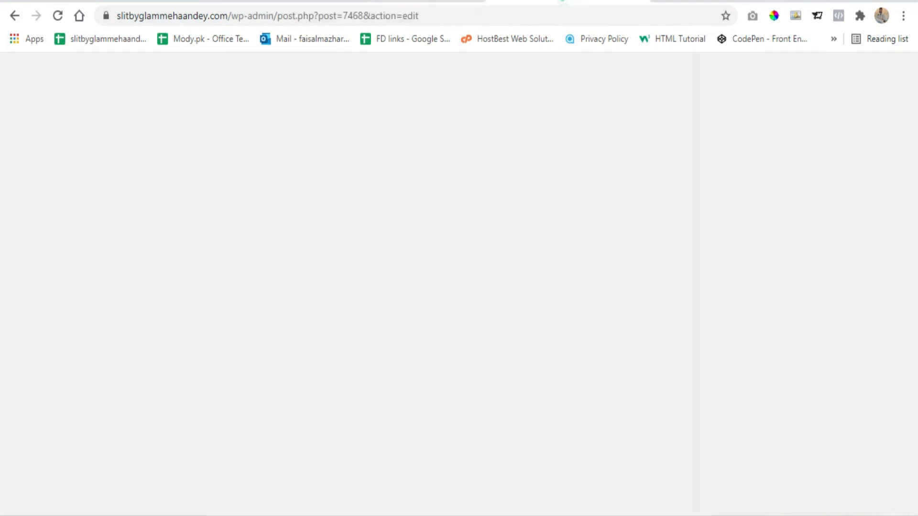
scroll(296, 335, down, 20)
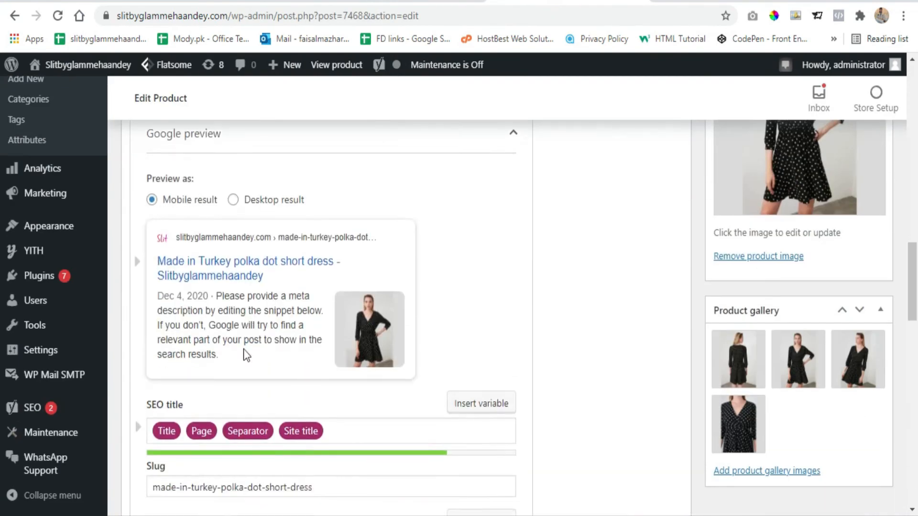
scroll(243, 355, down, 10)
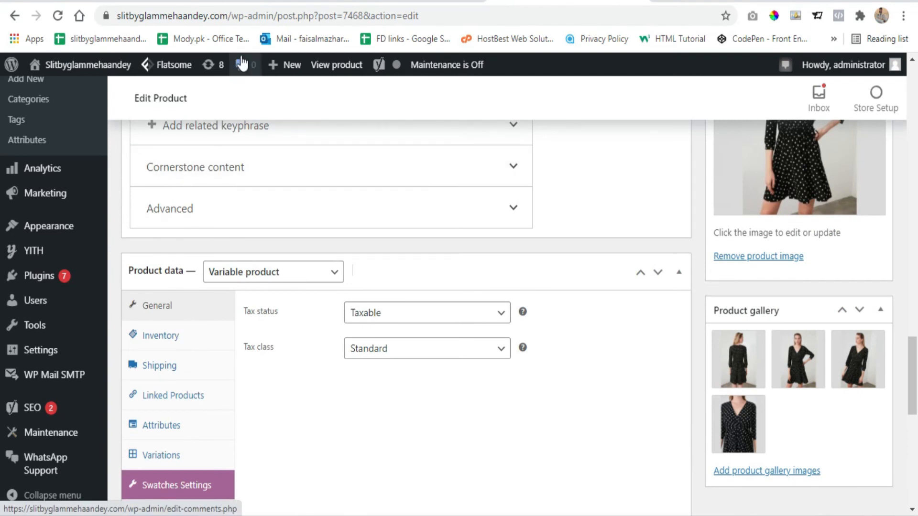
click(390, 1)
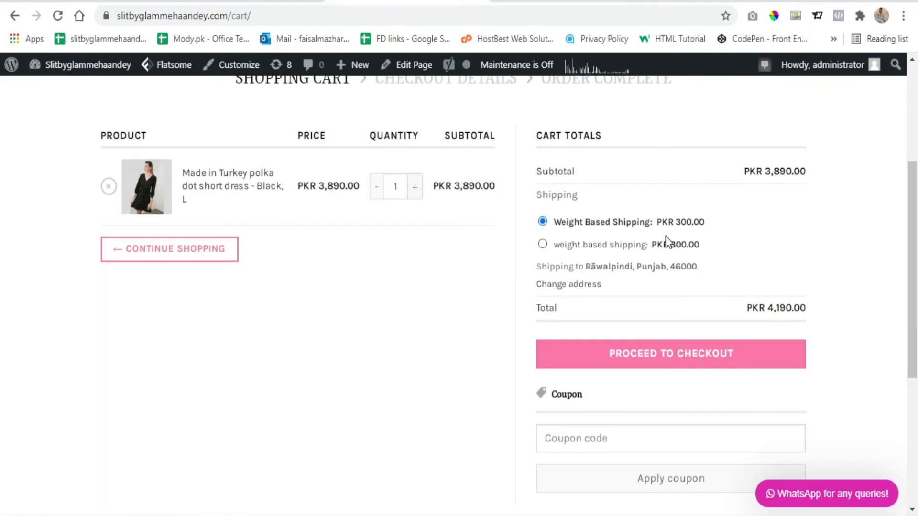
drag(676, 223, 690, 222)
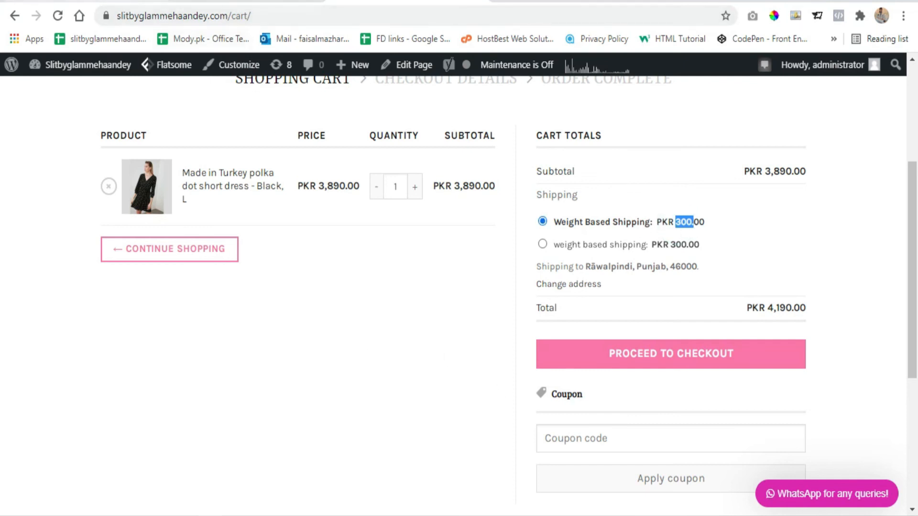
Switch to the Word document and review its numbered list of WooCommerce shipping methods, from Flat Rate through Conditional Base
click(98, 2)
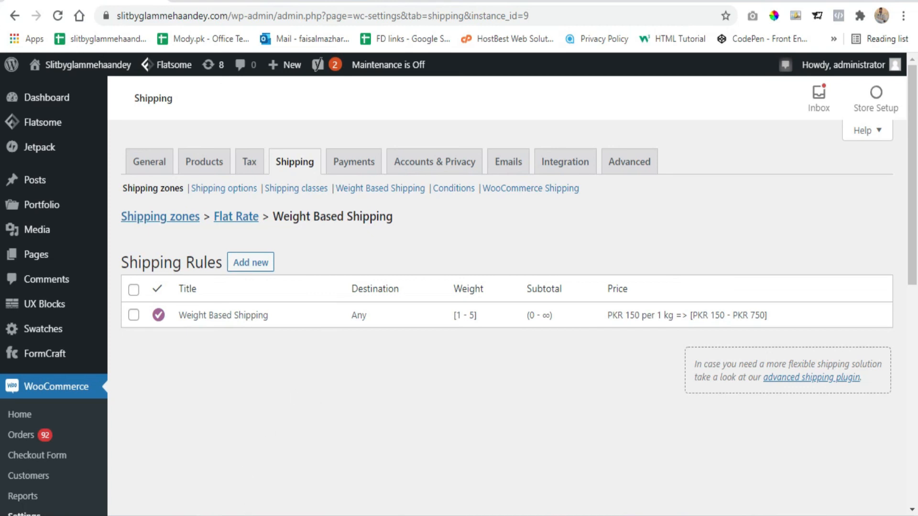
click(241, 515)
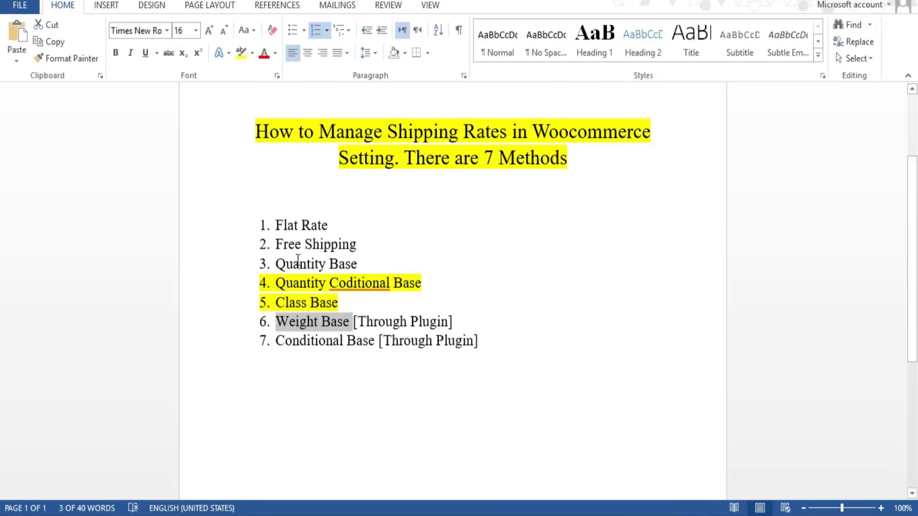
drag(273, 224, 327, 225)
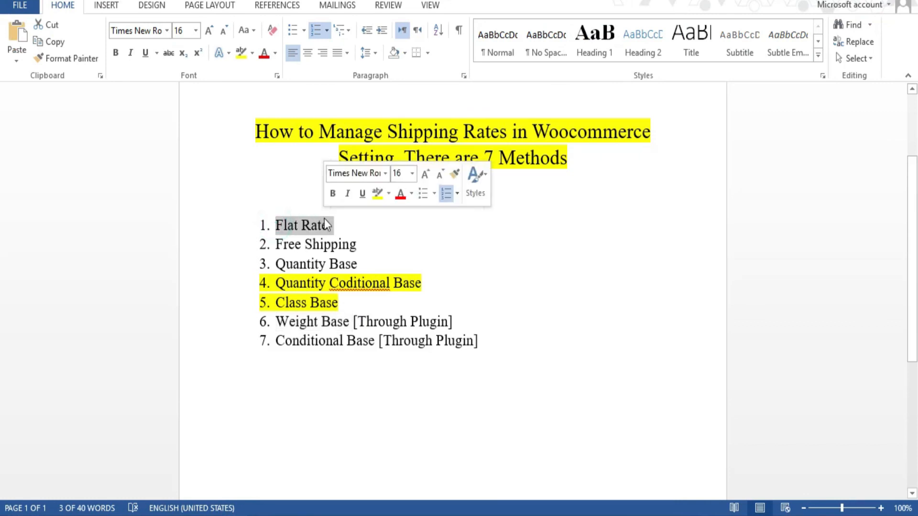
drag(275, 245, 361, 245)
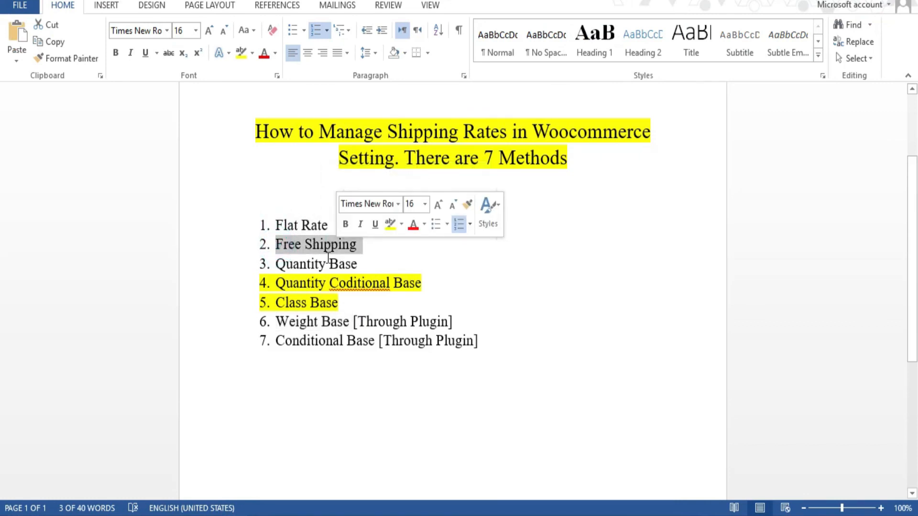
drag(276, 264, 346, 266)
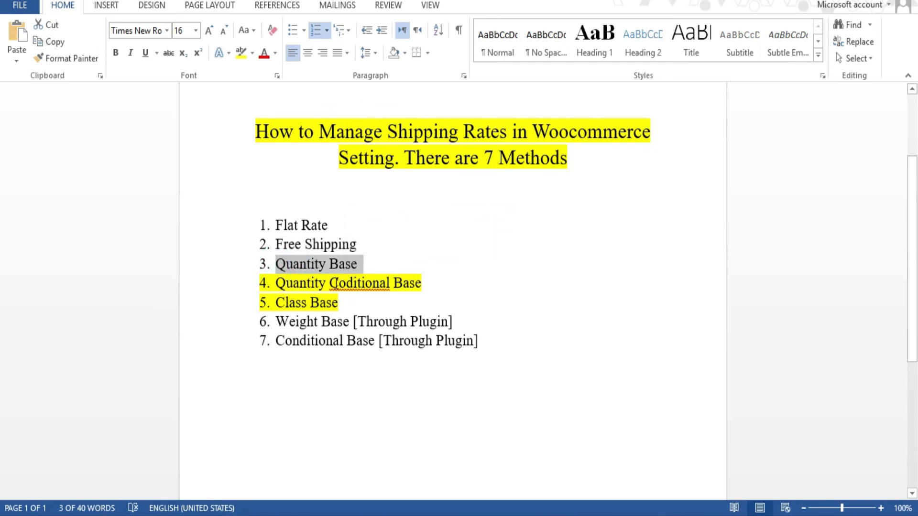
click(361, 283)
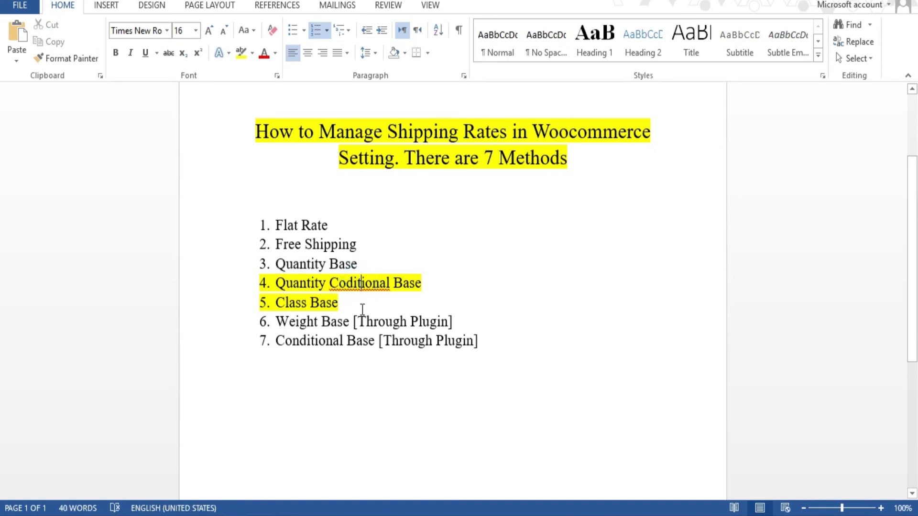
drag(344, 301, 286, 302)
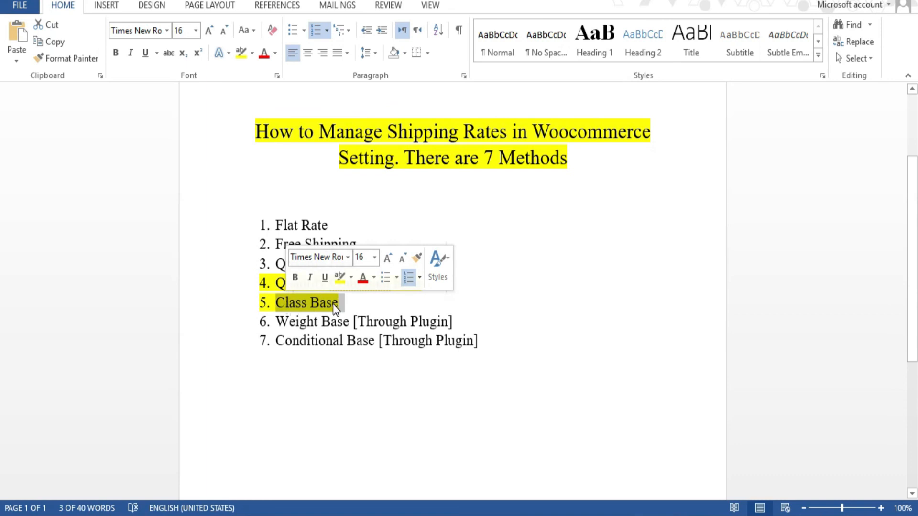
drag(462, 323, 285, 327)
click(324, 372)
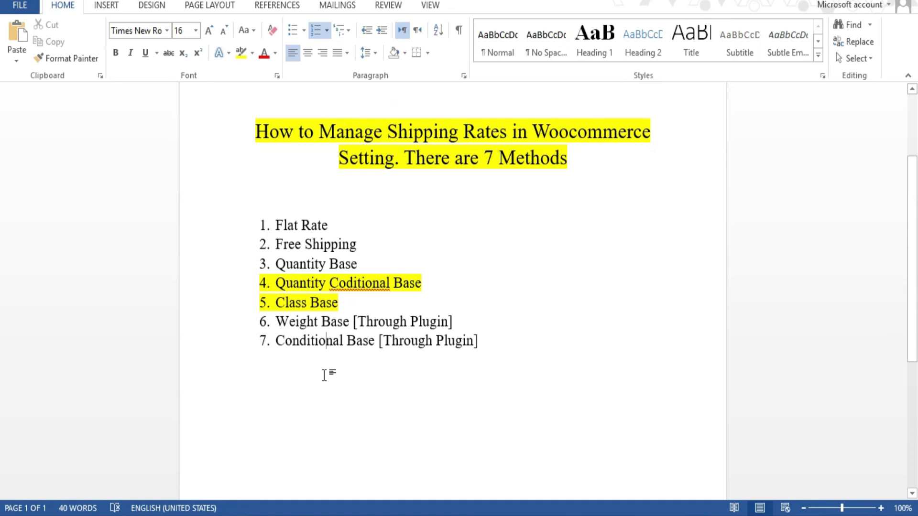
key(BackSpace)
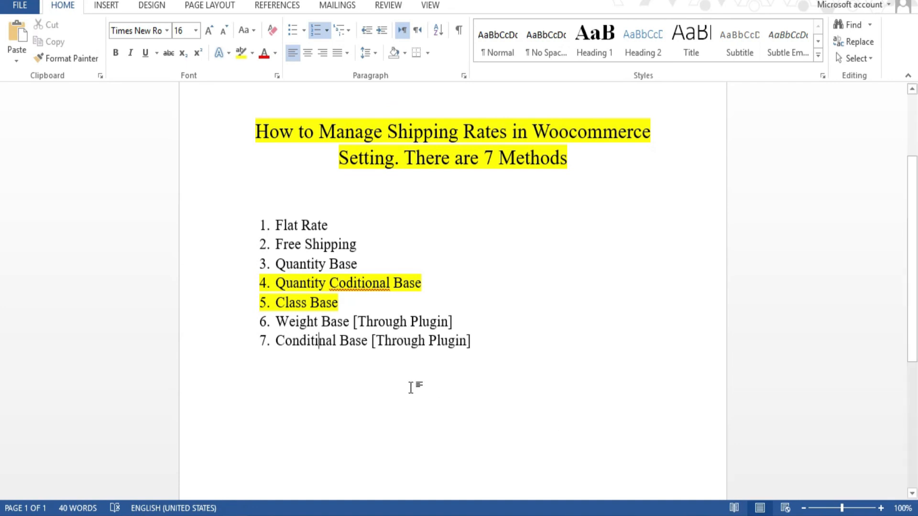
drag(276, 342, 369, 346)
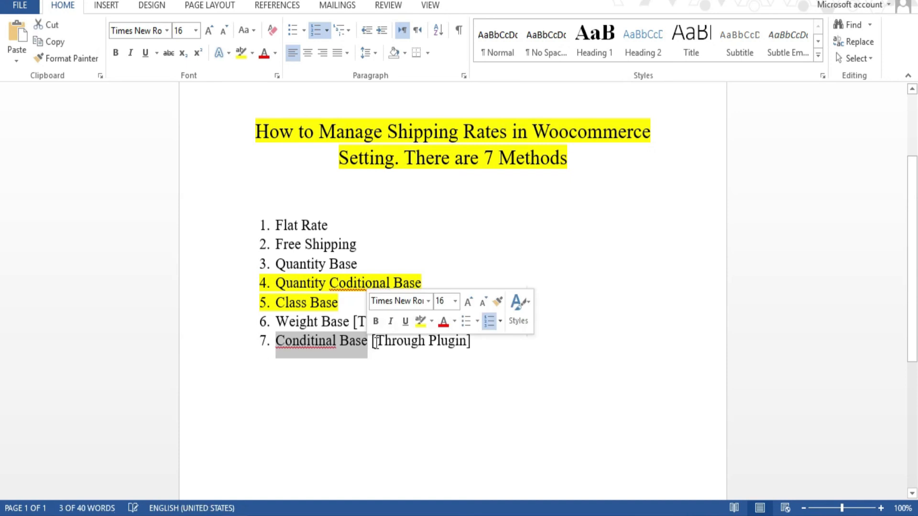
click(479, 349)
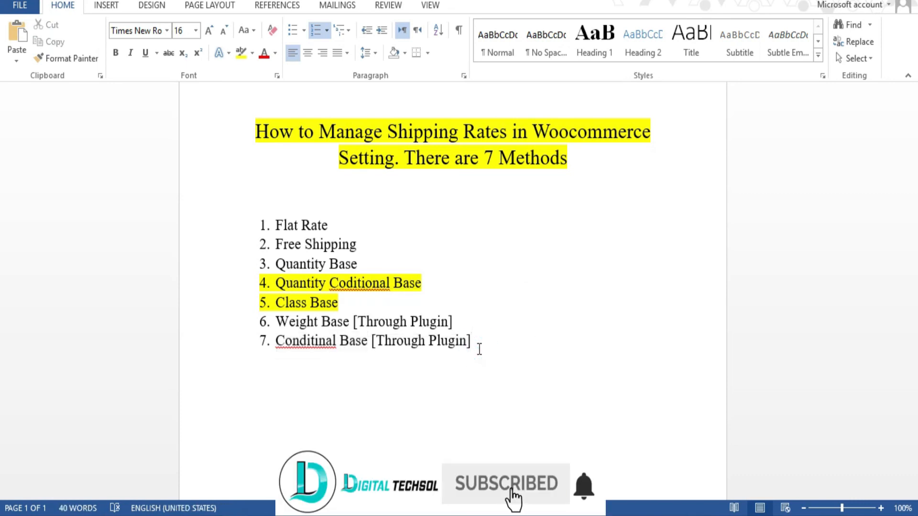